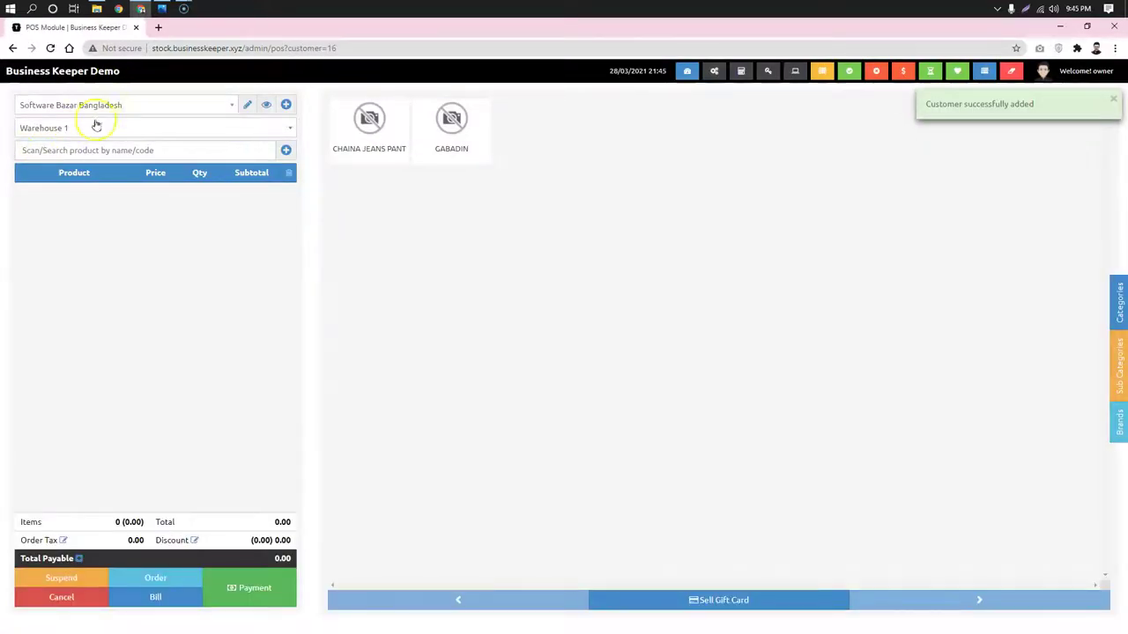
Select the new customer and add product code 82669466 (Dove Shampoo) to the cart
left_click(131, 108)
type("su")
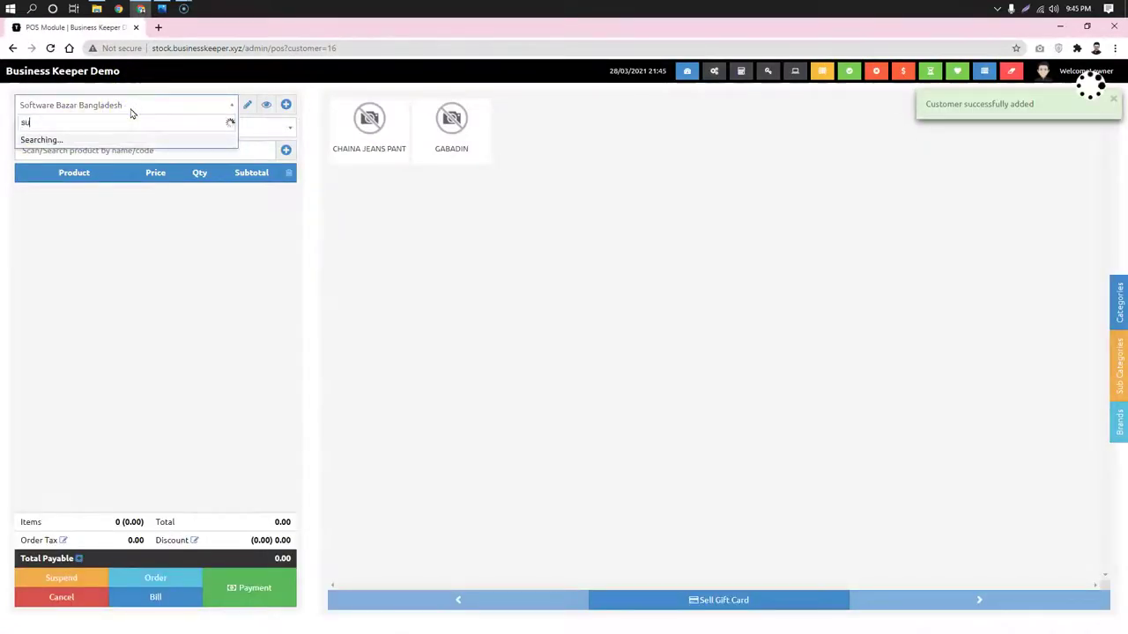
key("Return")
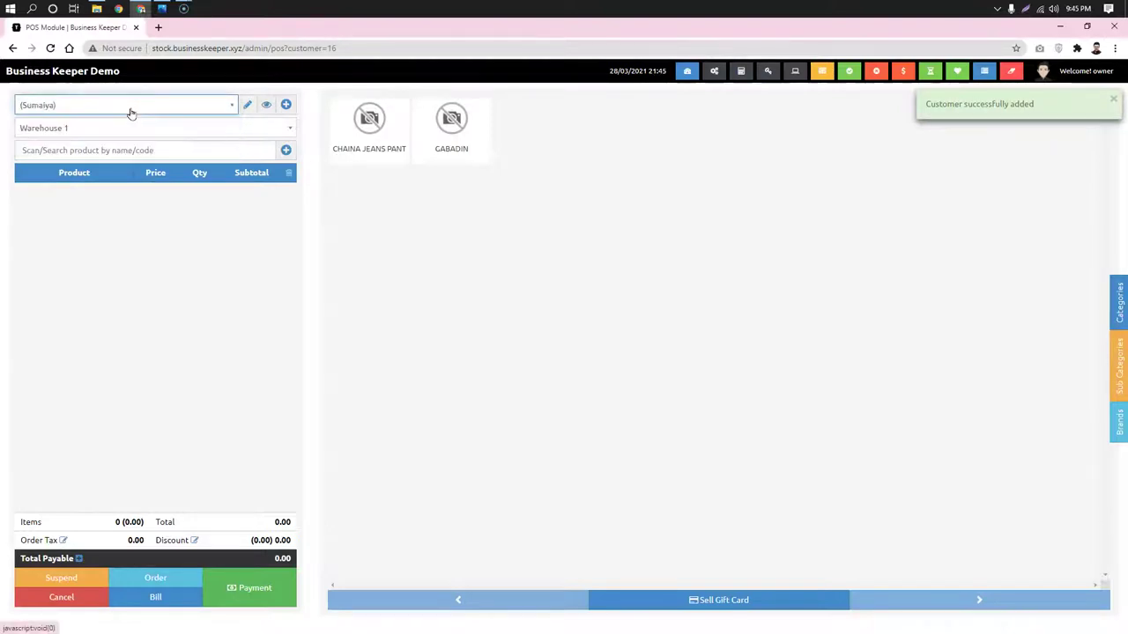
left_click(117, 151)
type("82669466")
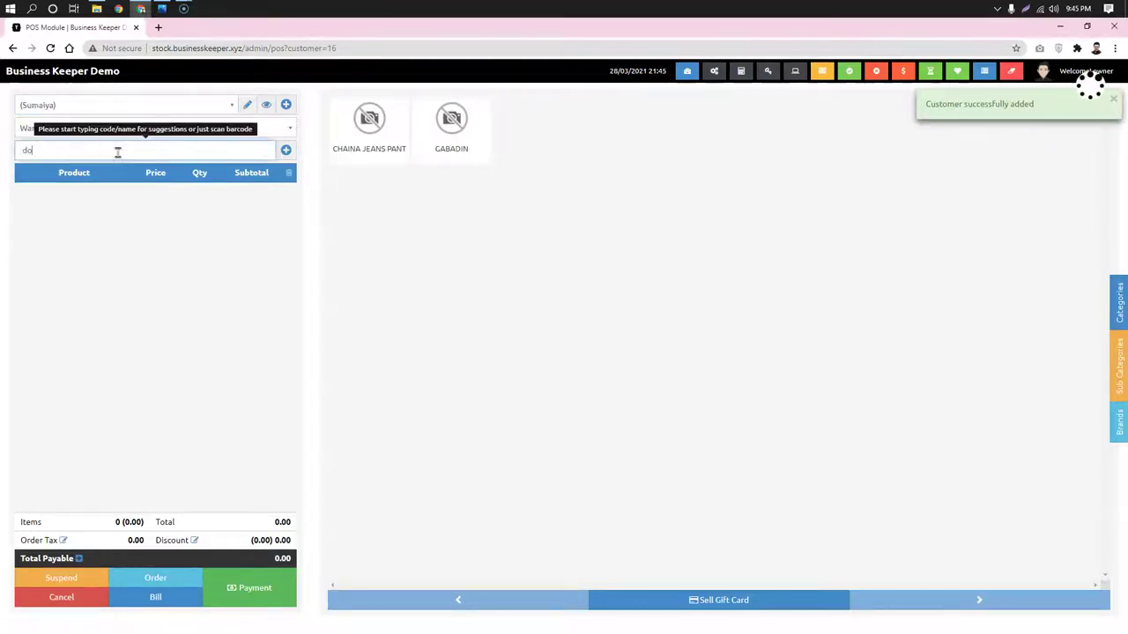
key("Return")
Set the shampoo quantity to 2 and apply a 100 order discount, making 1,500.00 payable
left_click(199, 194)
type("2")
left_click(167, 268)
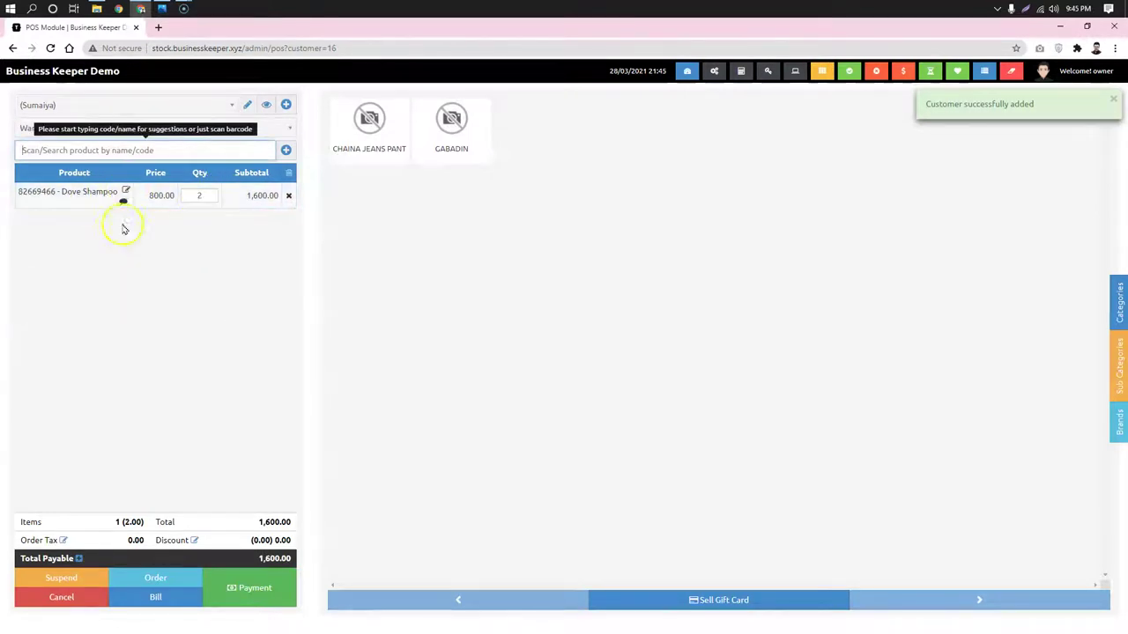
left_click(193, 538)
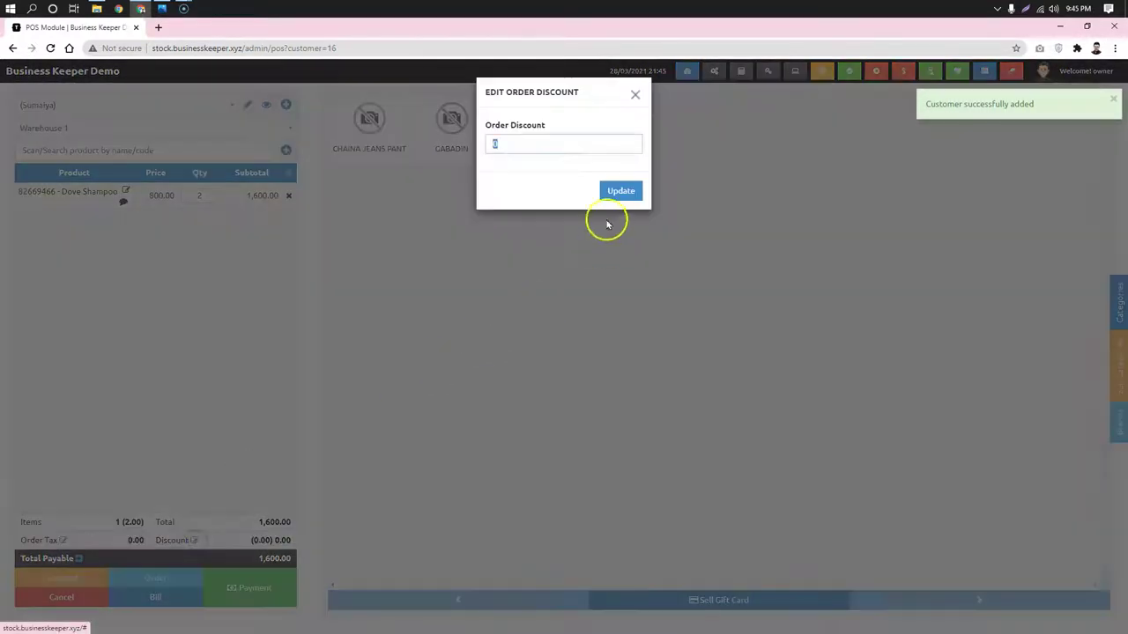
type("100")
left_click(620, 190)
left_click(58, 381)
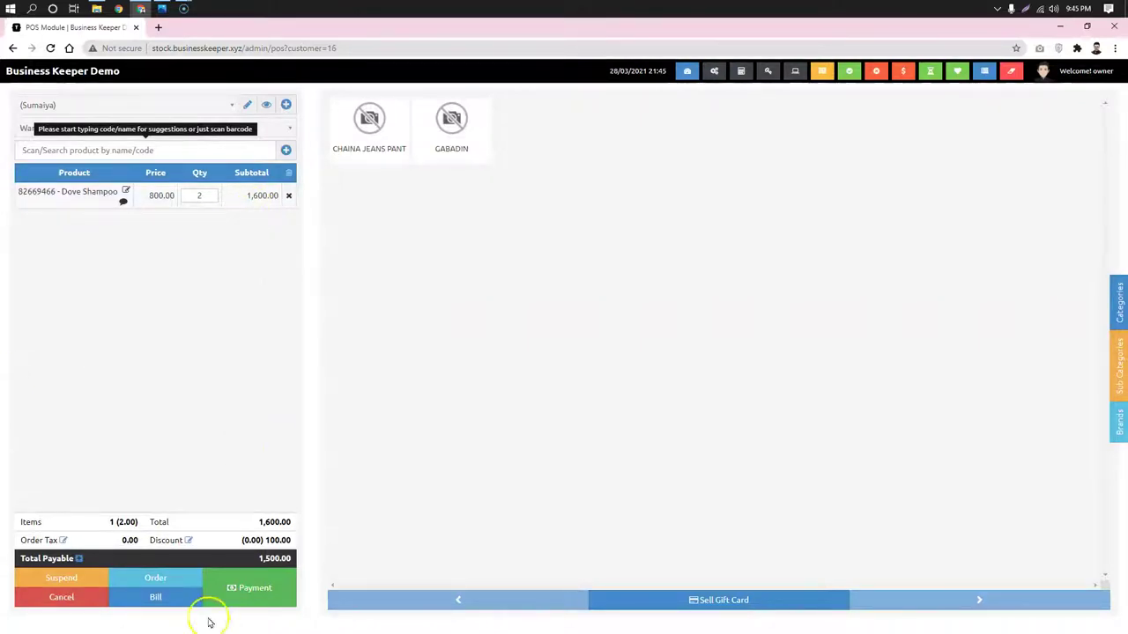
Submit a 500 cash payment, accepting the short payment and skipping printing
left_click(254, 590)
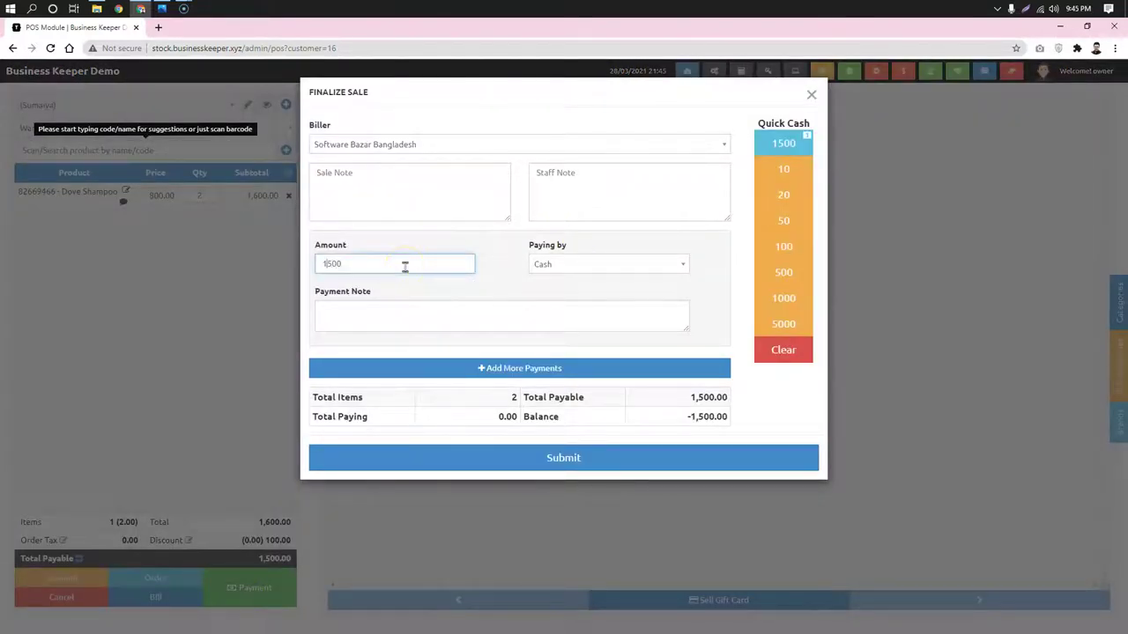
left_click(679, 460)
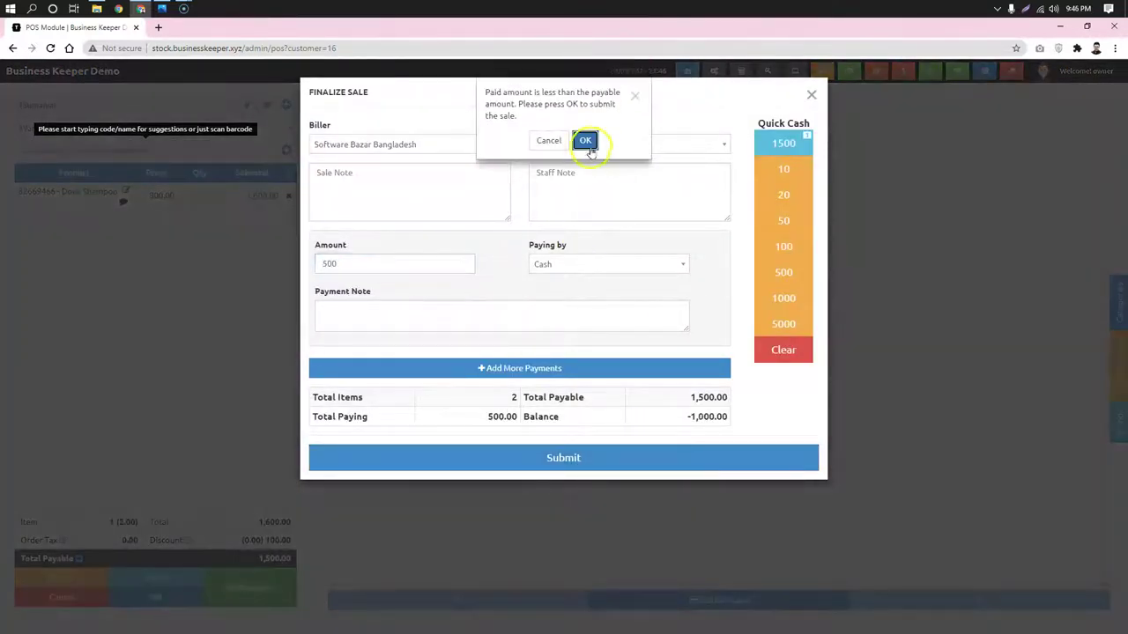
left_click(590, 139)
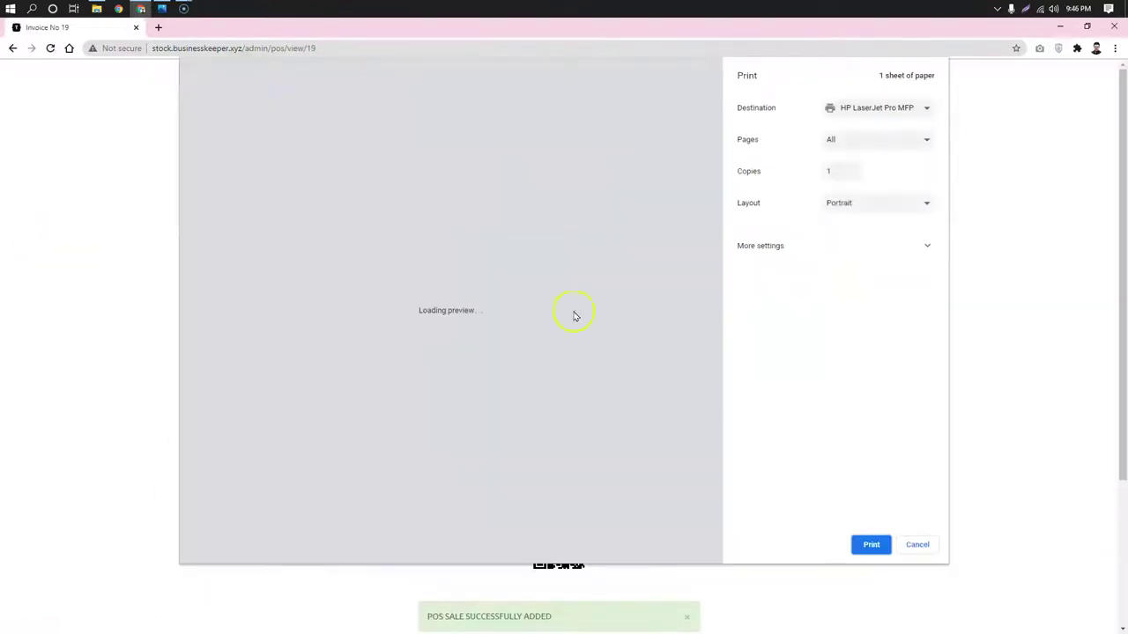
left_click(920, 544)
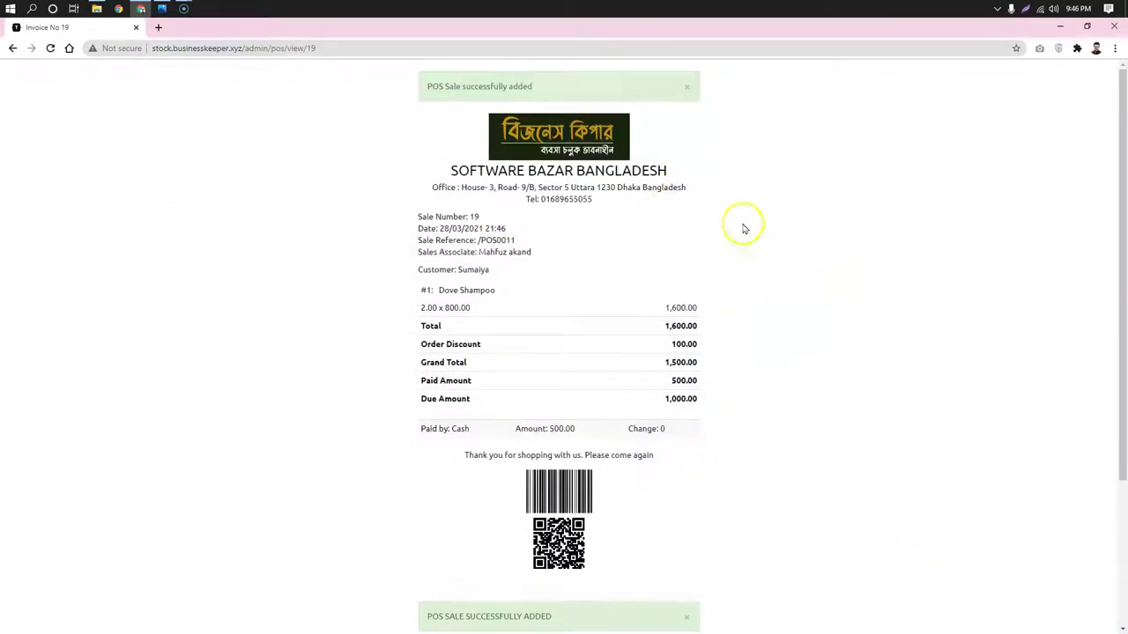
Check the 1,000.00 due on the receipt, then return to POS and the dashboard
scroll(464, 335, "down", 3)
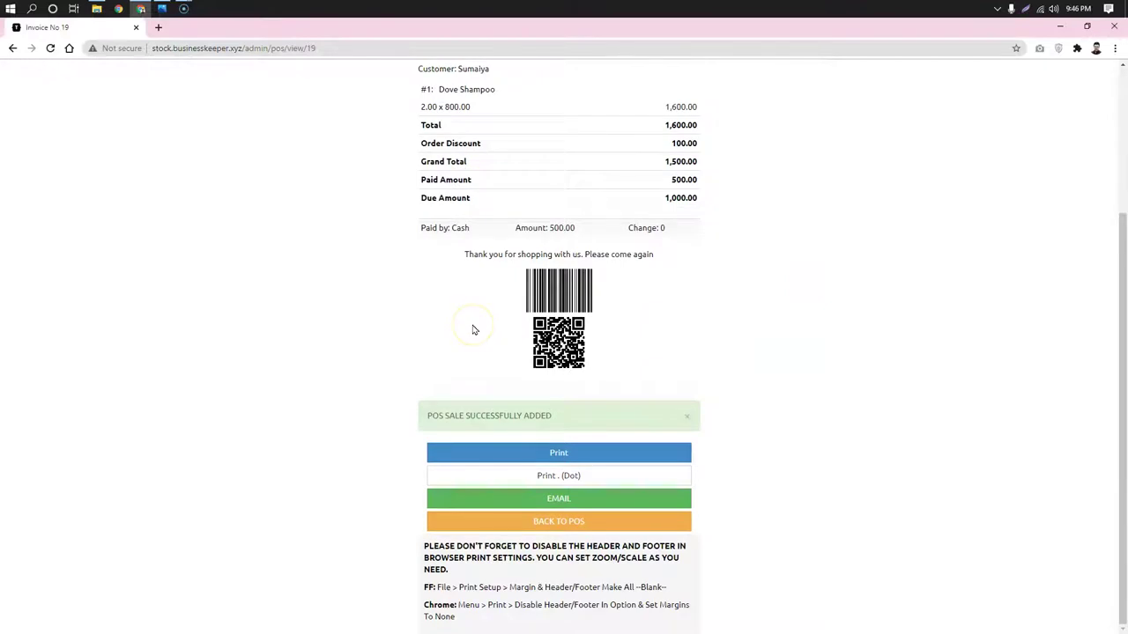
left_click_drag(461, 198, 429, 201)
left_click(712, 203)
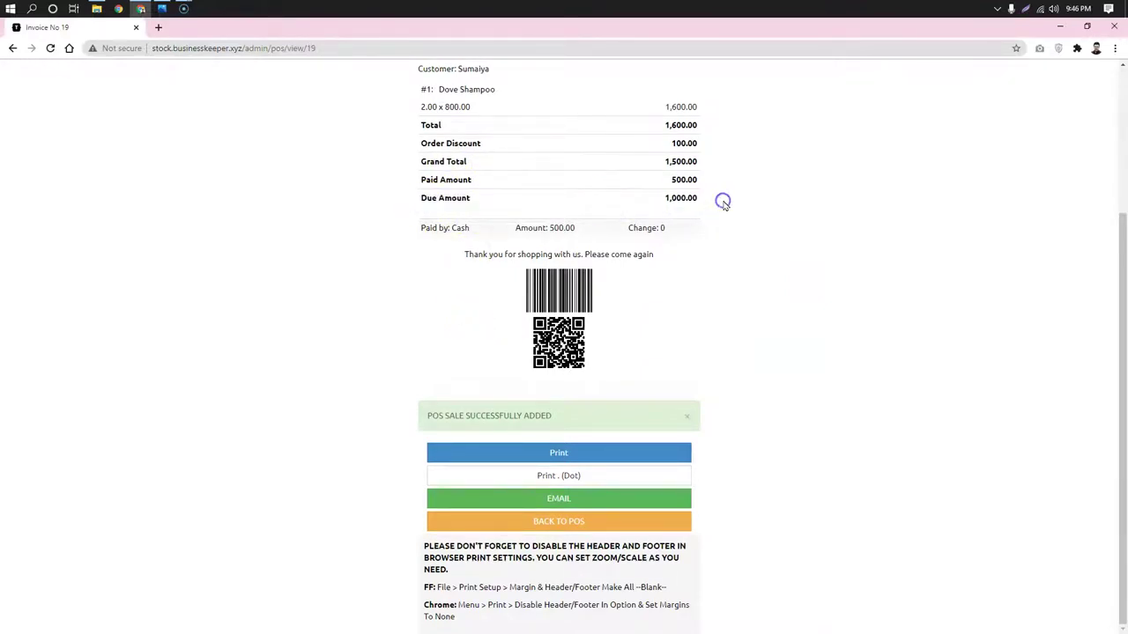
left_click(665, 521)
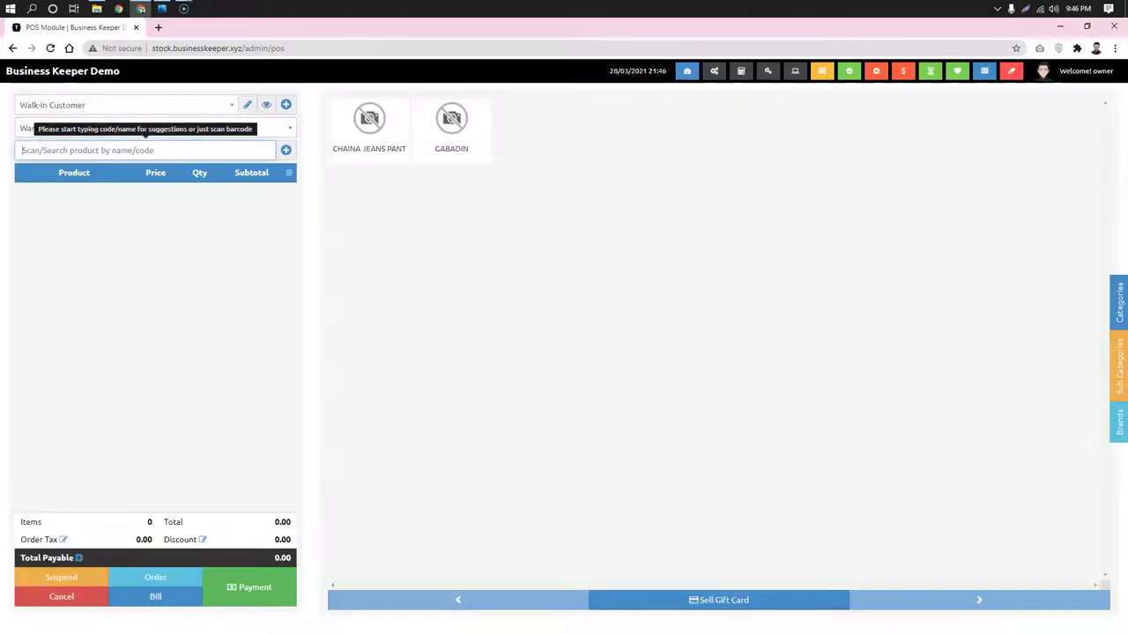
left_click(688, 73)
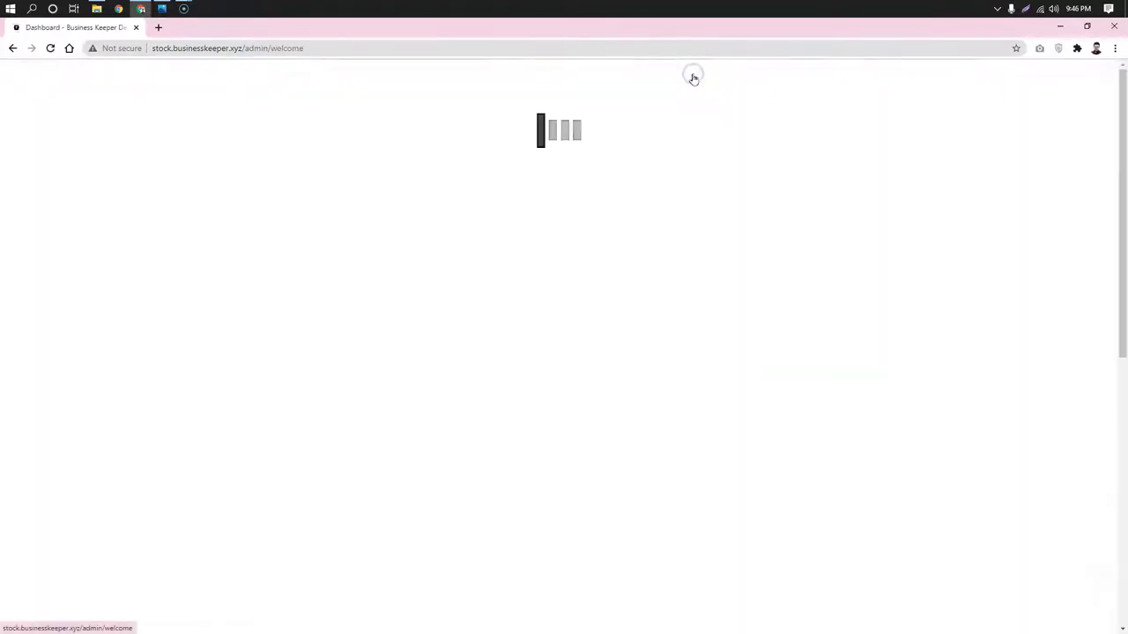
From Sales > POS Sales, choose Add Delivery for the newest sale POS0011
left_click(42, 142)
left_click(55, 189)
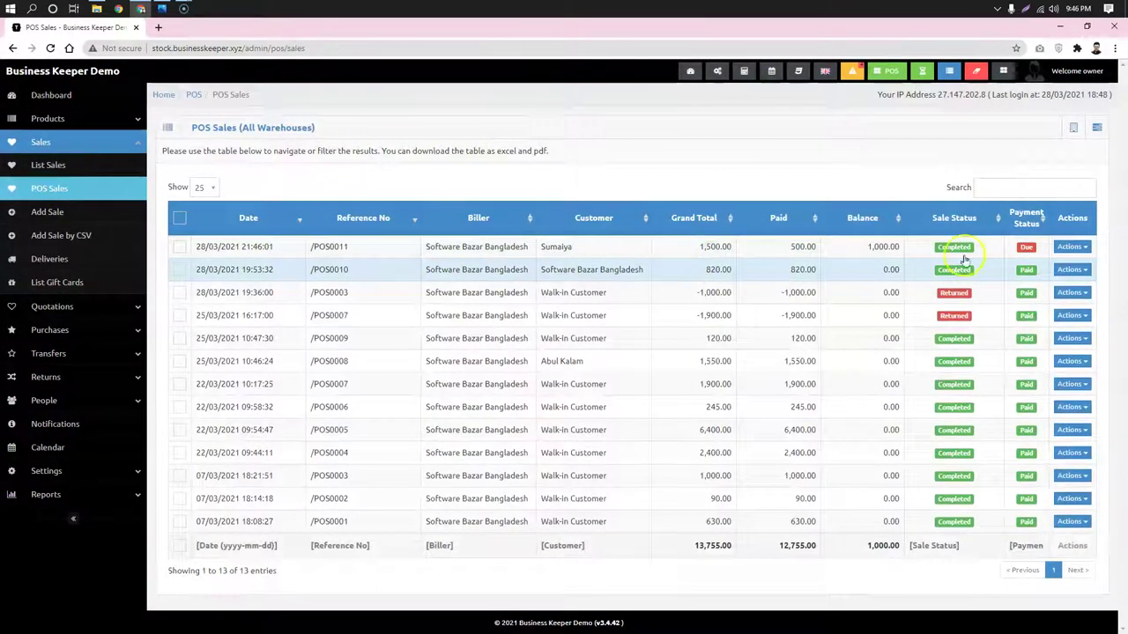
left_click(1071, 247)
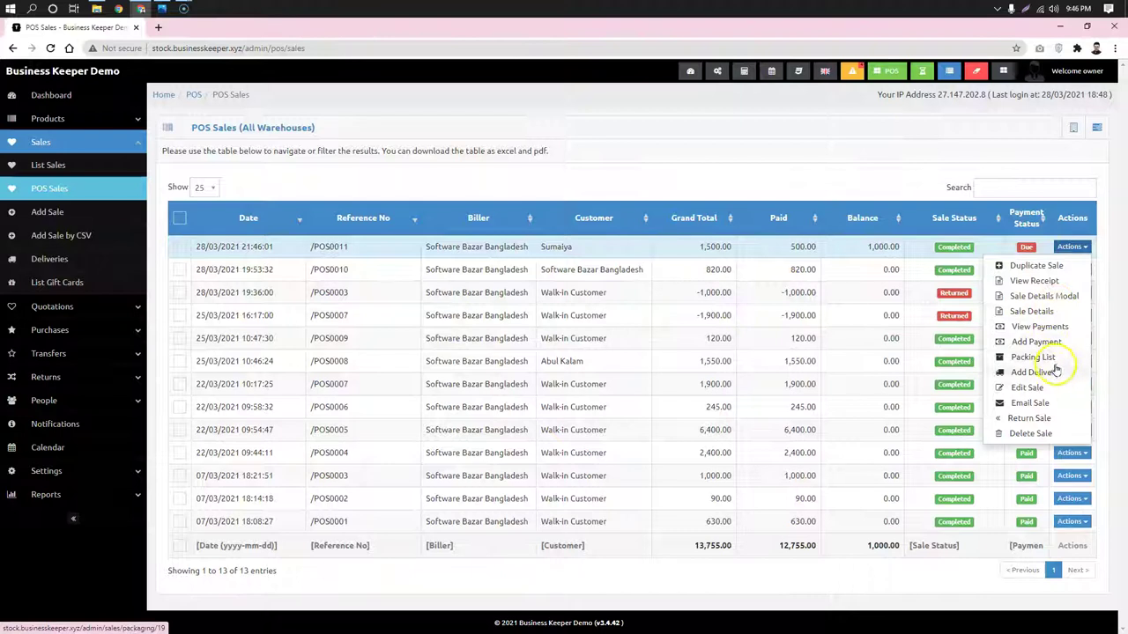
left_click(1045, 373)
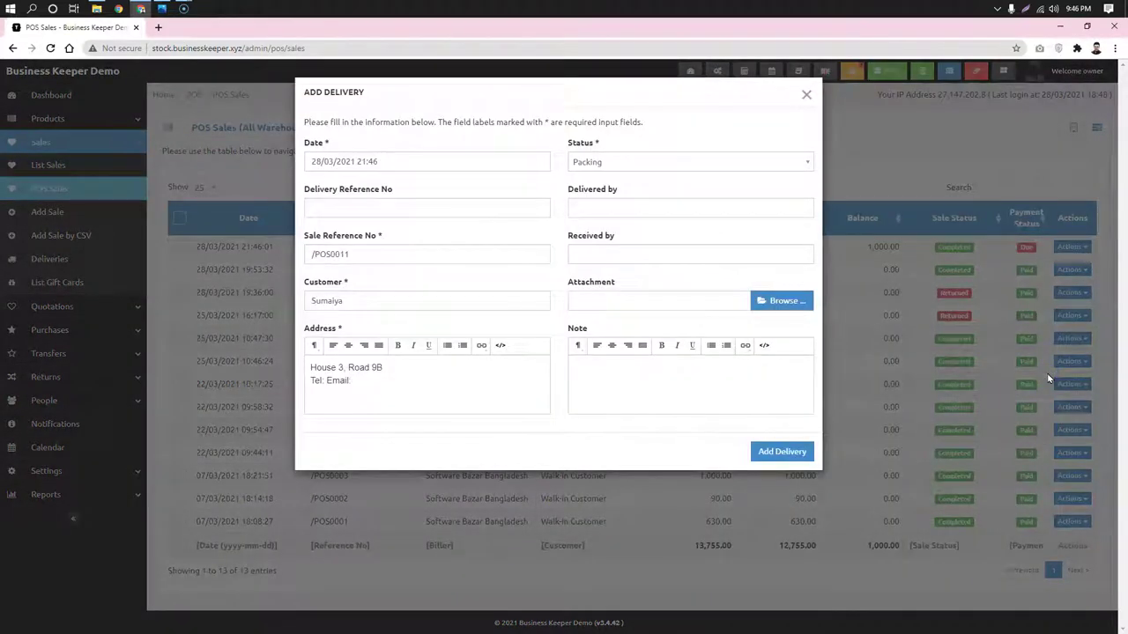
Set the delivery date to 29 March at 10:00 with status Delivering
left_click(374, 161)
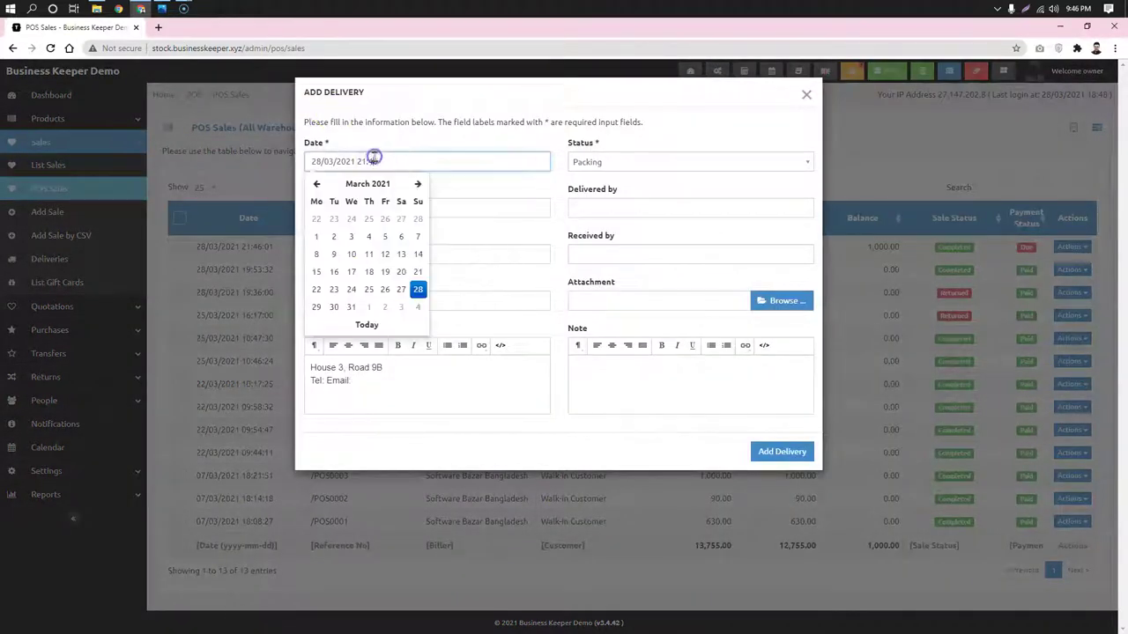
left_click(316, 306)
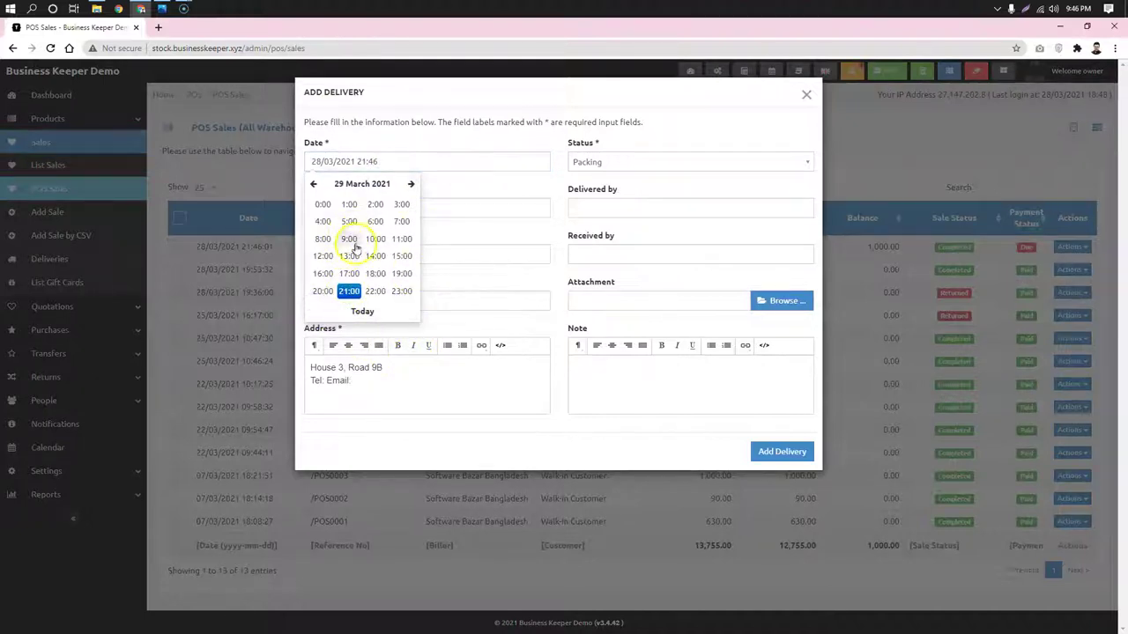
left_click(373, 239)
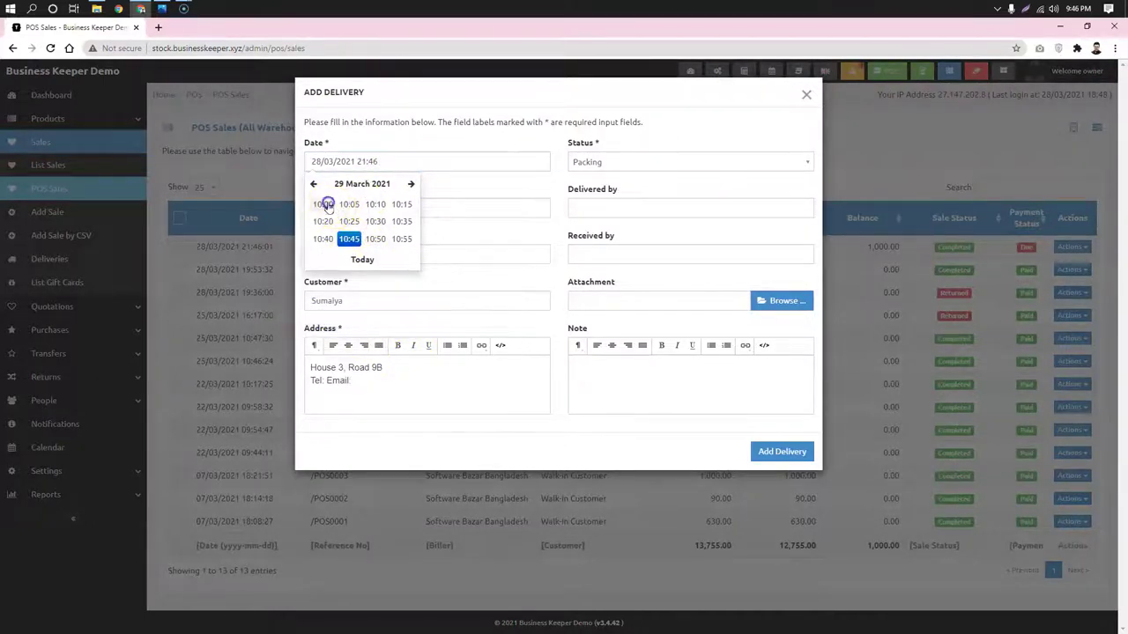
left_click(323, 203)
left_click(692, 164)
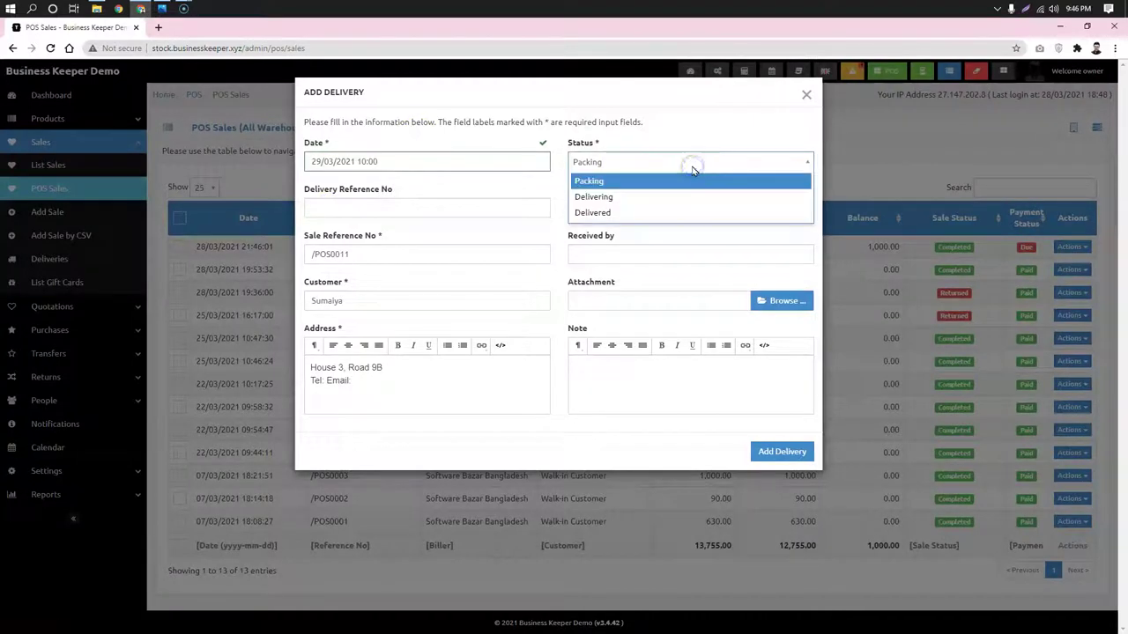
left_click(668, 194)
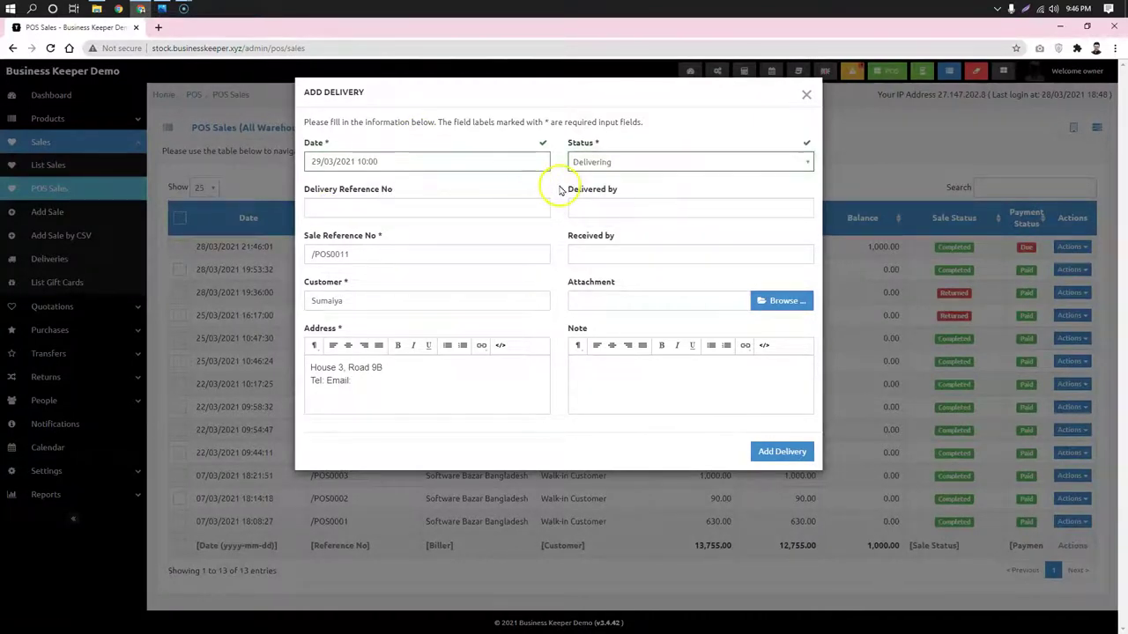
Fill in the reference, delivery person and the address e-mail, then save the delivery
left_click(441, 207)
left_click(632, 212)
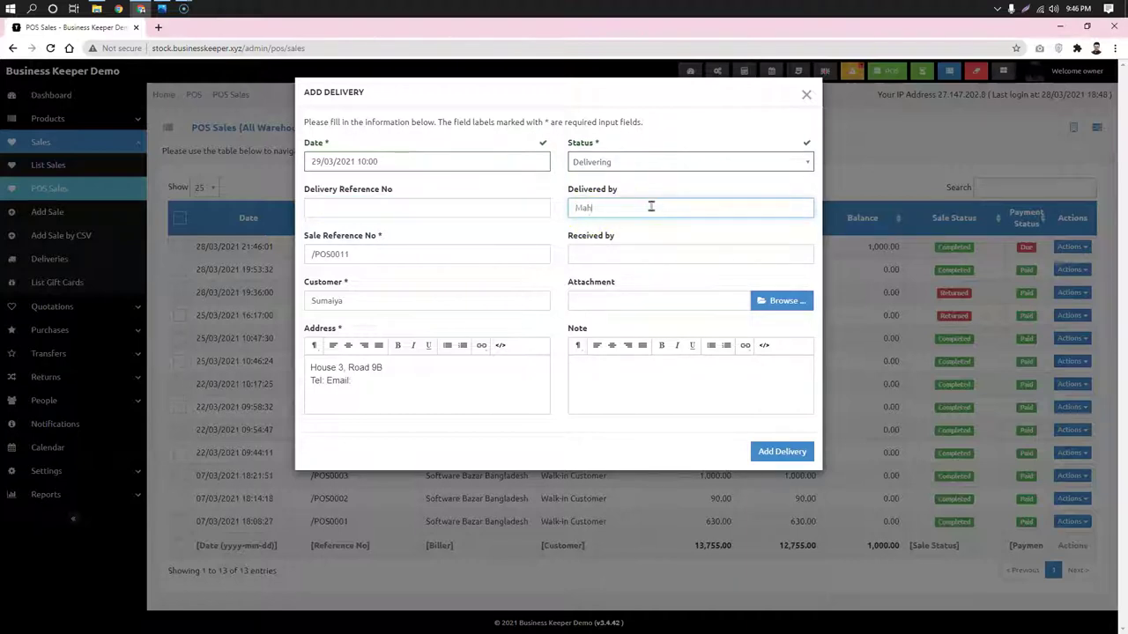
left_click(636, 233)
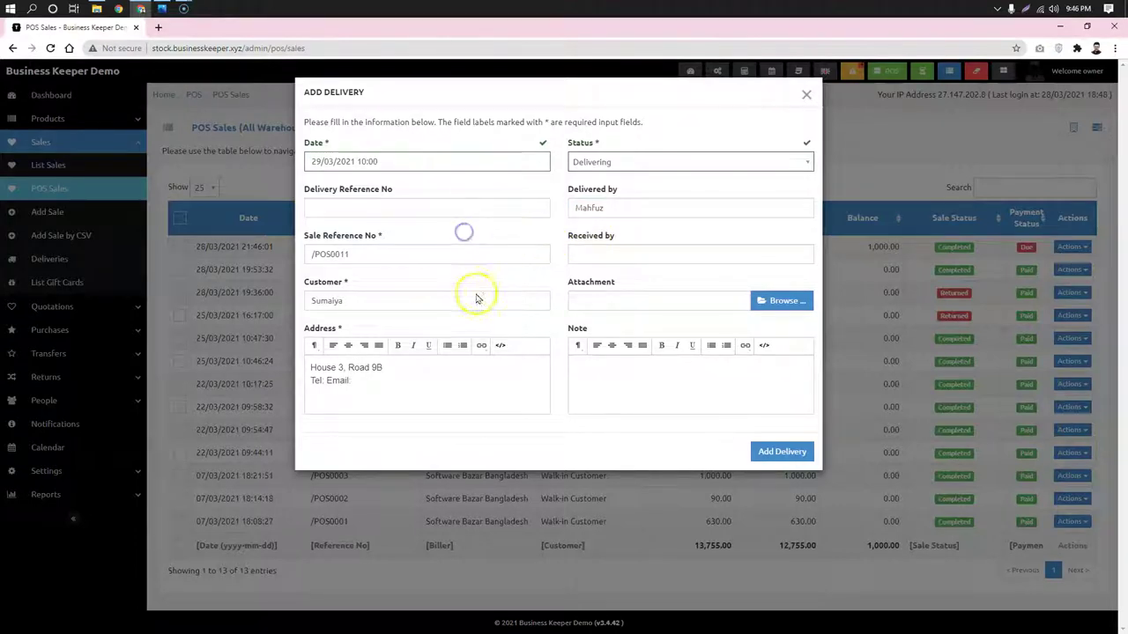
left_click(345, 300)
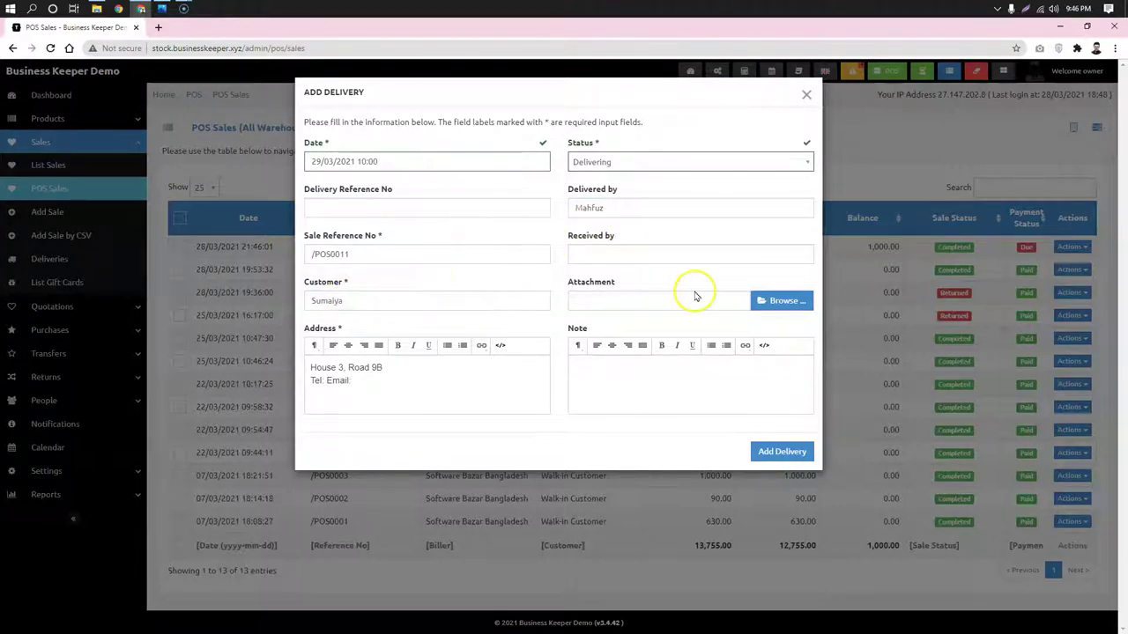
left_click(769, 302)
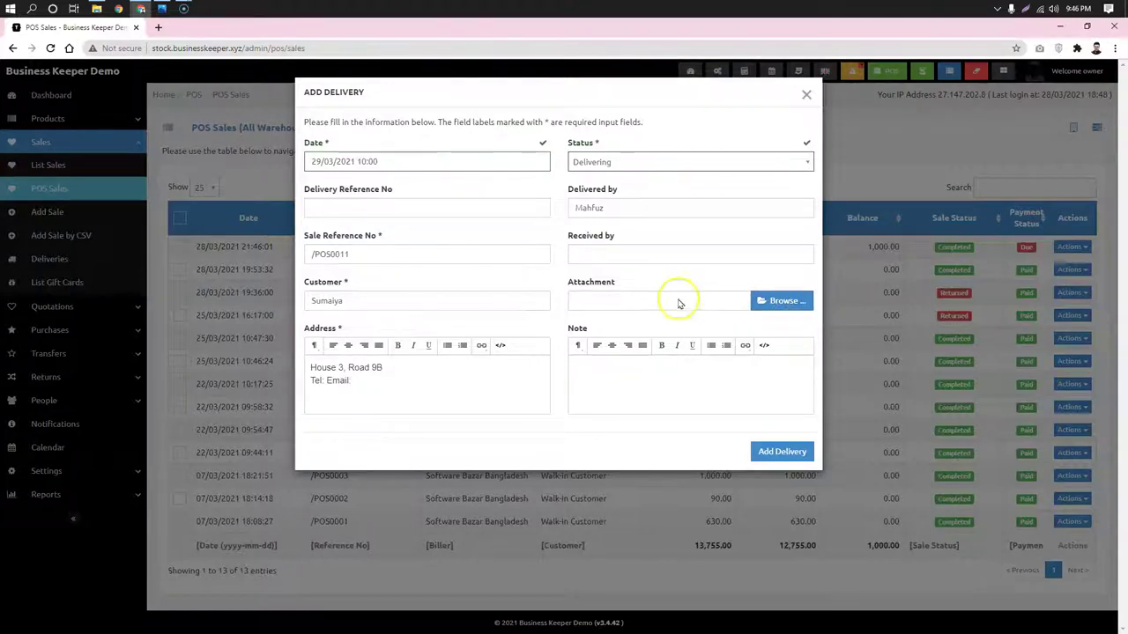
left_click(353, 396)
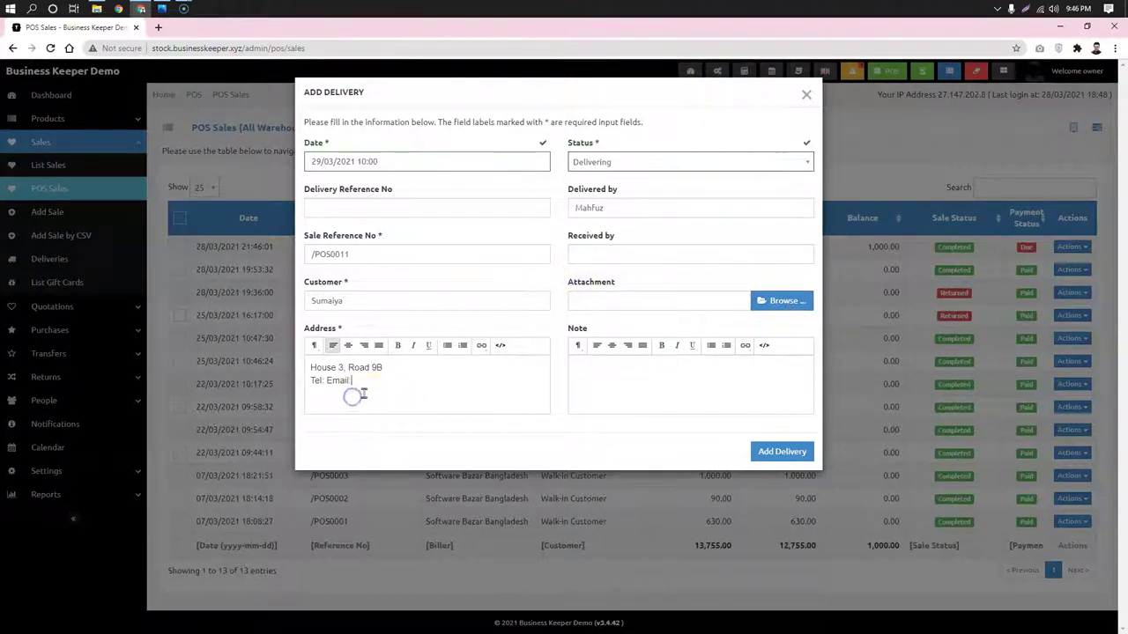
left_click(406, 380)
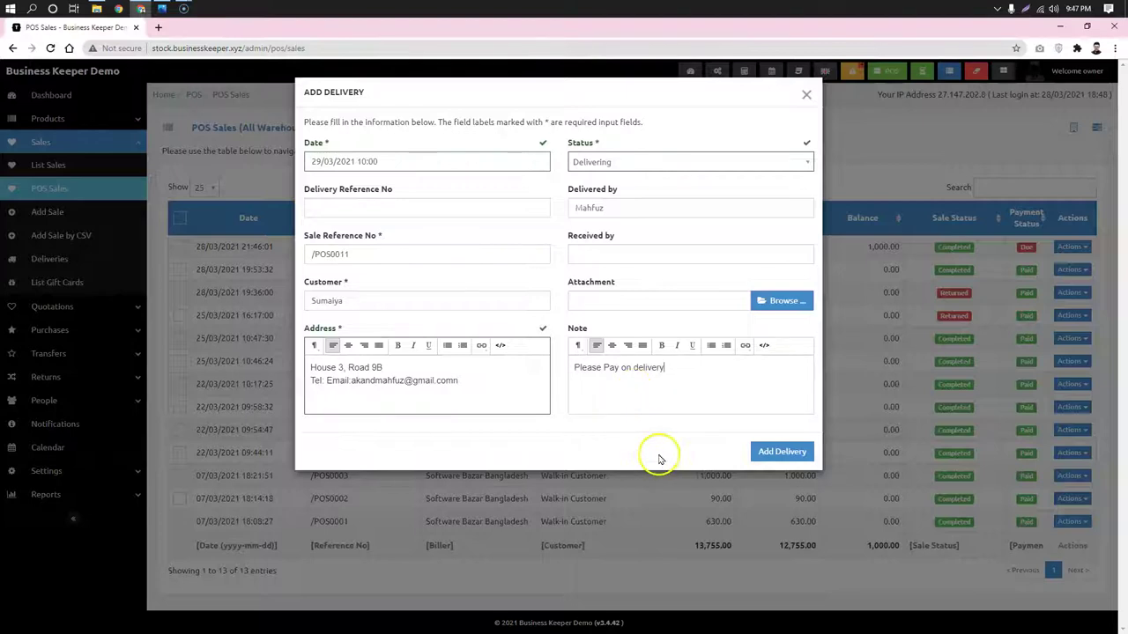
left_click(784, 453)
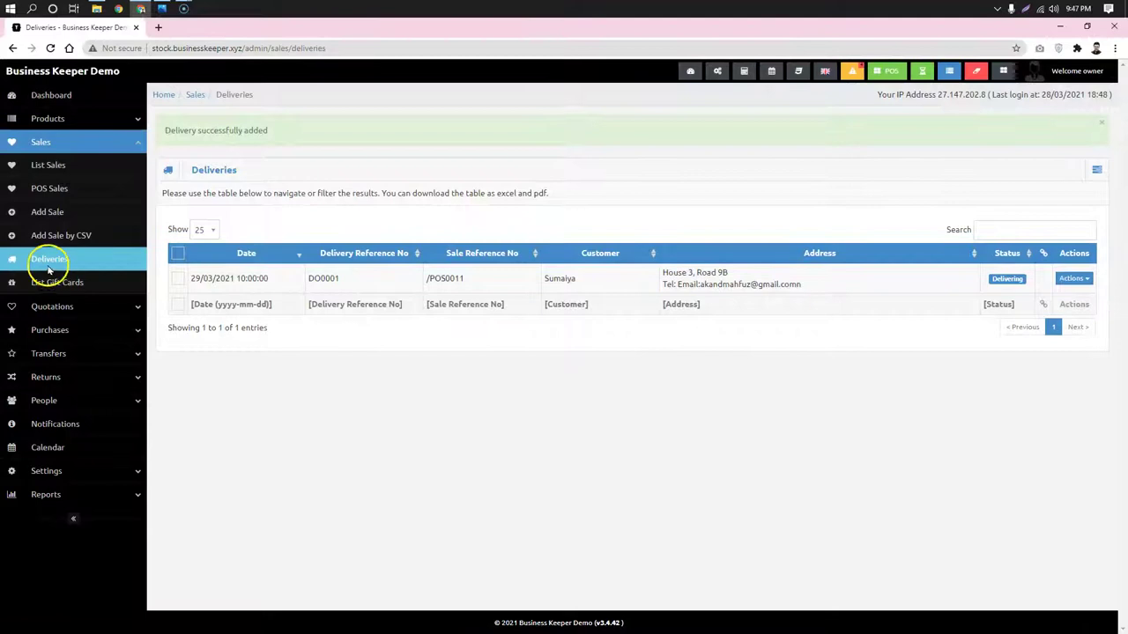
left_click(32, 261)
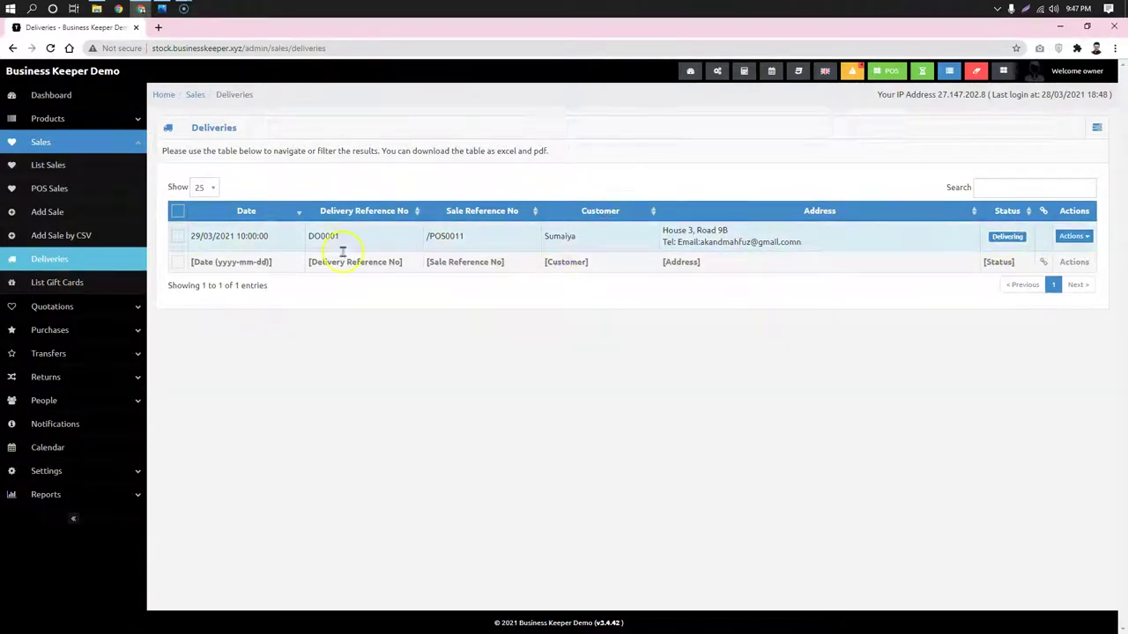
left_click(256, 236)
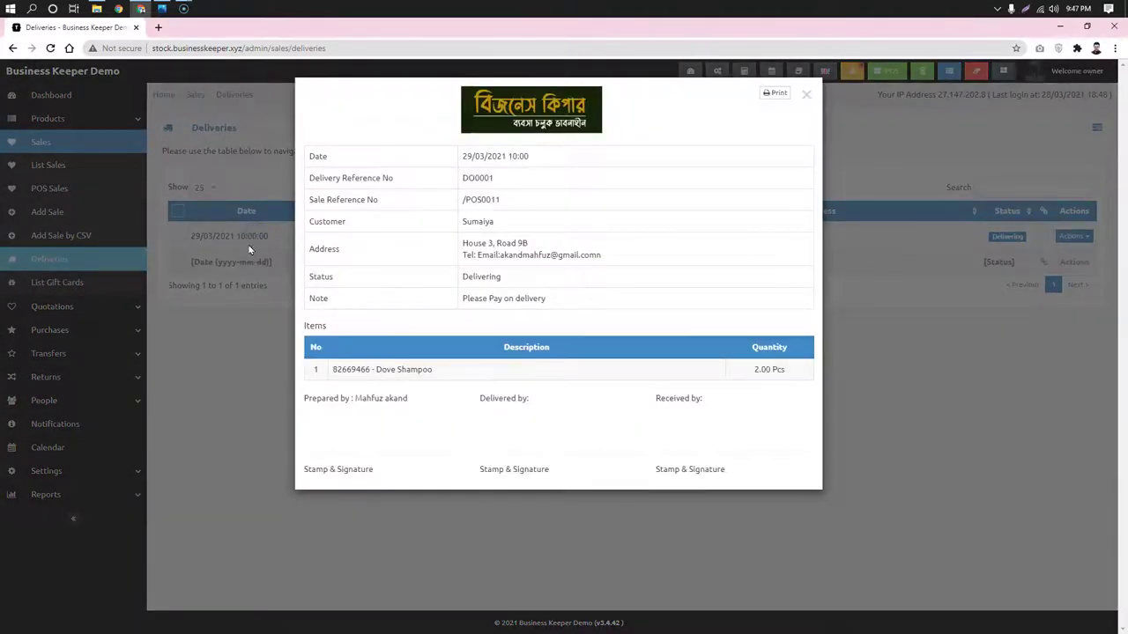
left_click(954, 390)
left_click(220, 235)
left_click_drag(336, 381, 484, 373)
left_click_drag(709, 373, 793, 373)
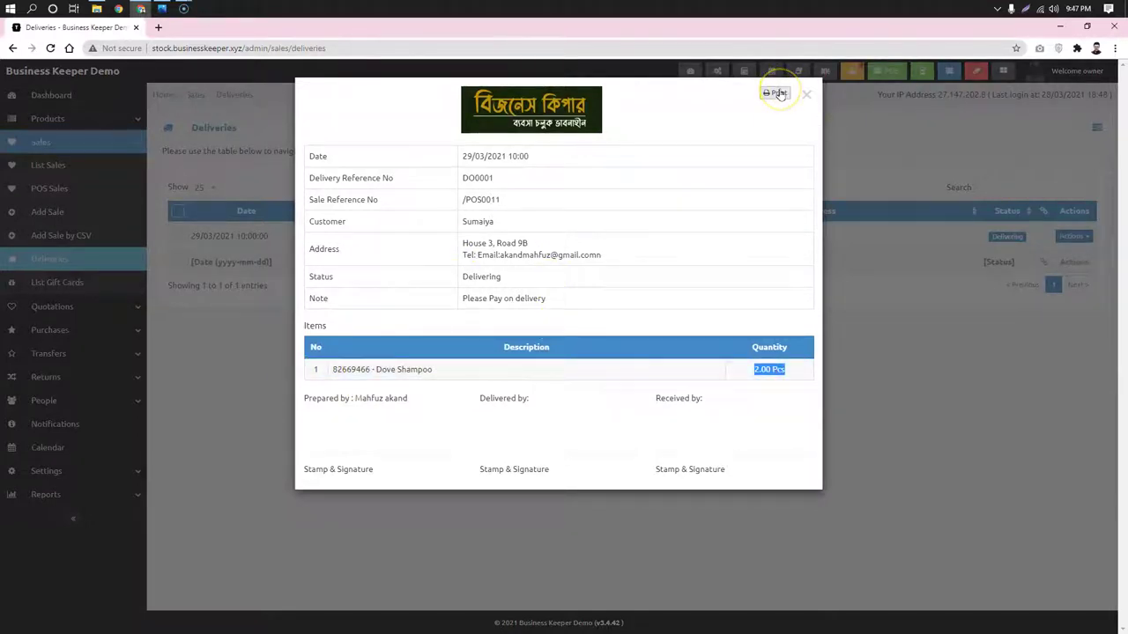
left_click(579, 297)
left_click_drag(652, 255, 441, 244)
left_click(583, 288)
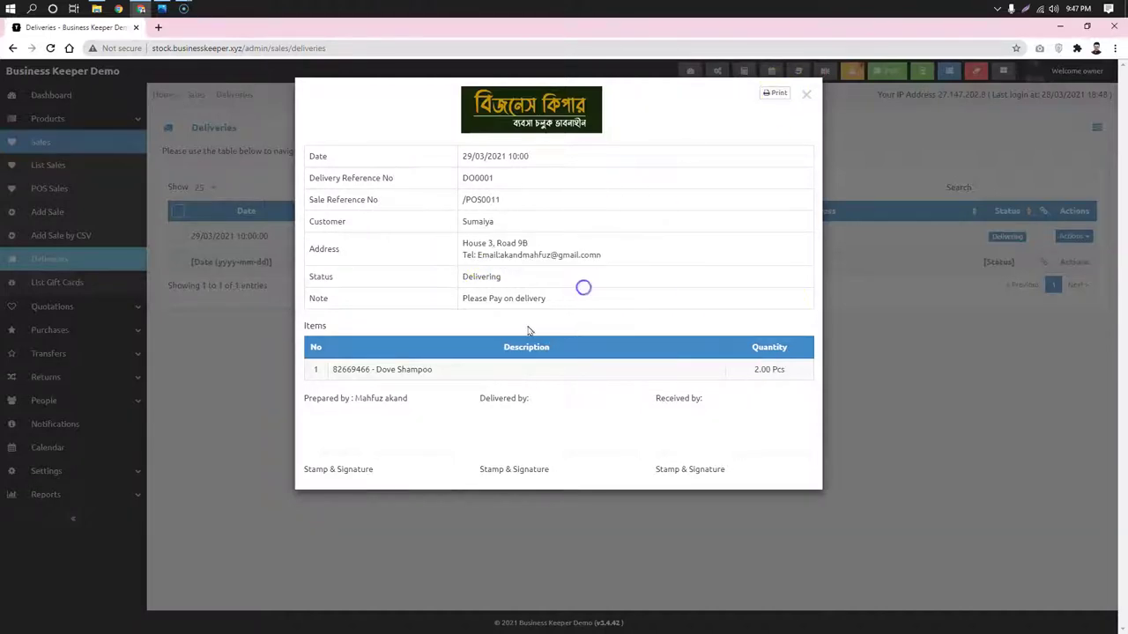
left_click(931, 362)
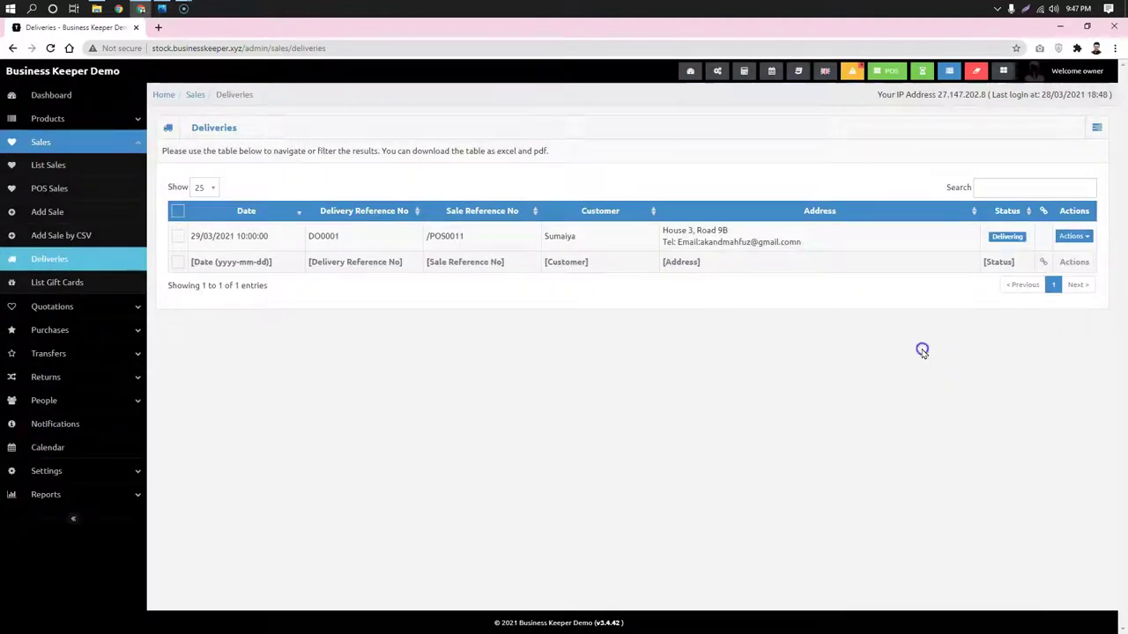
Edit delivery DO0001 and change its status to Delivered
left_click(1072, 238)
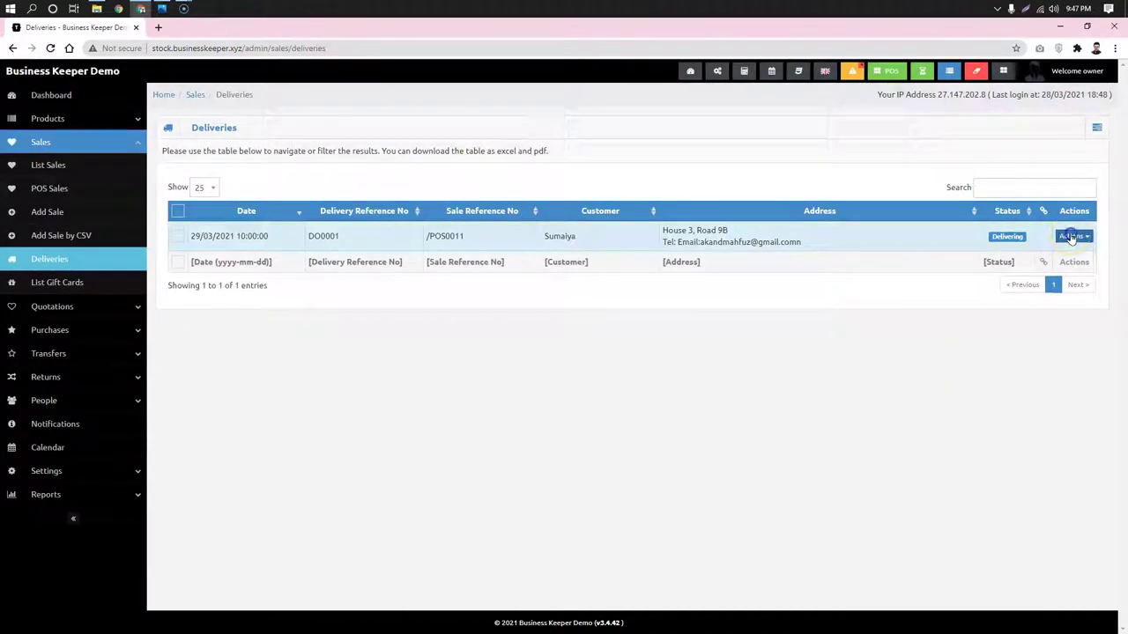
left_click(1063, 256)
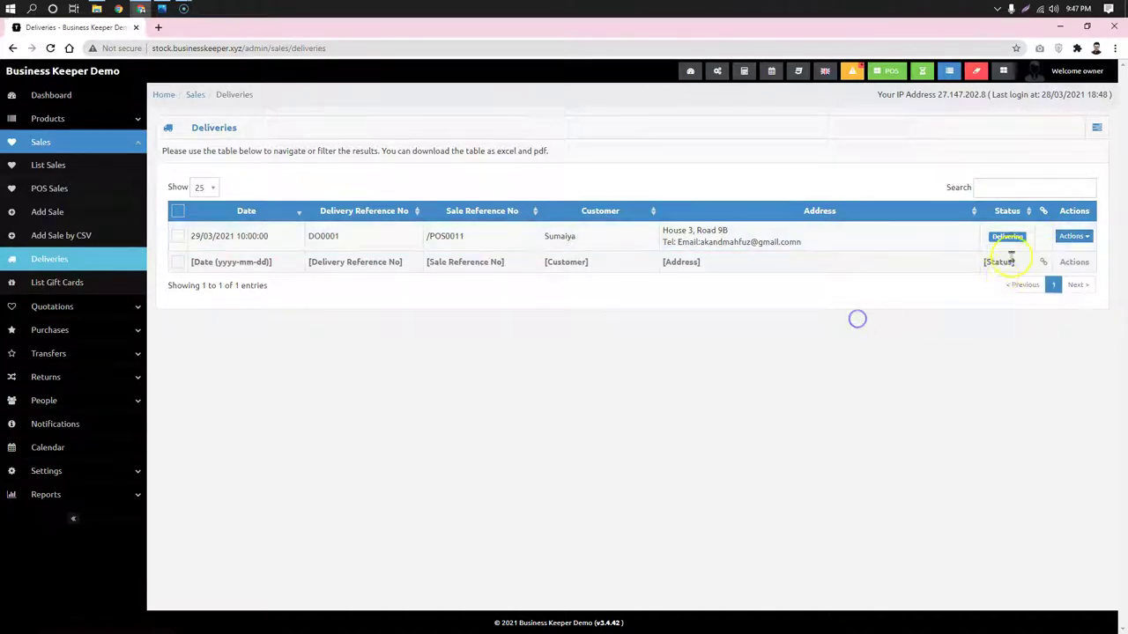
left_click(1074, 237)
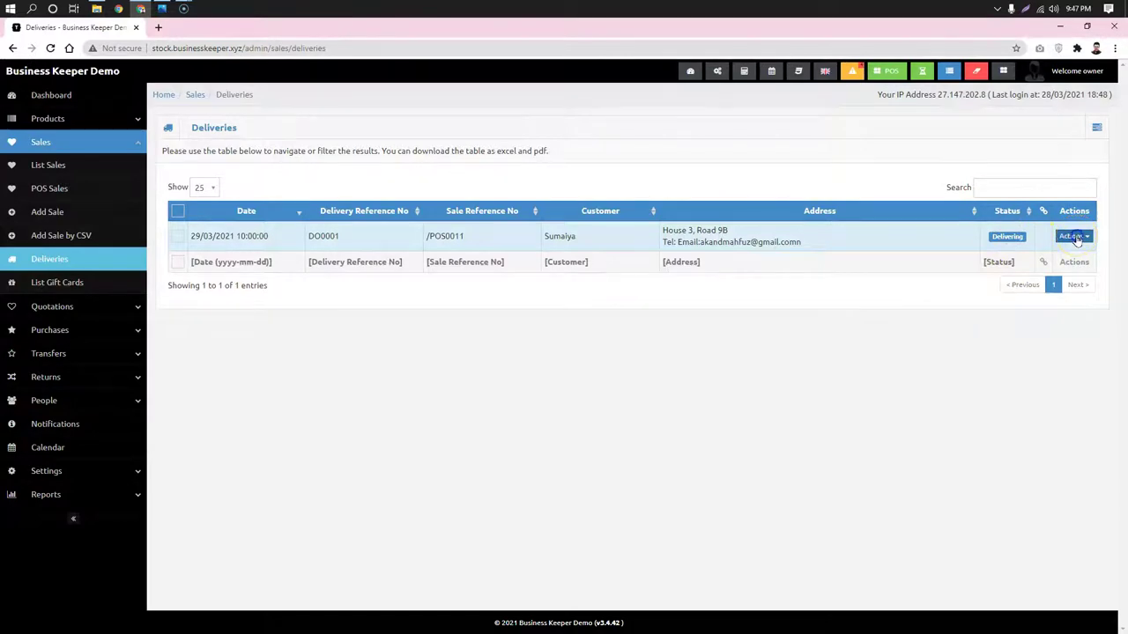
left_click(1076, 240)
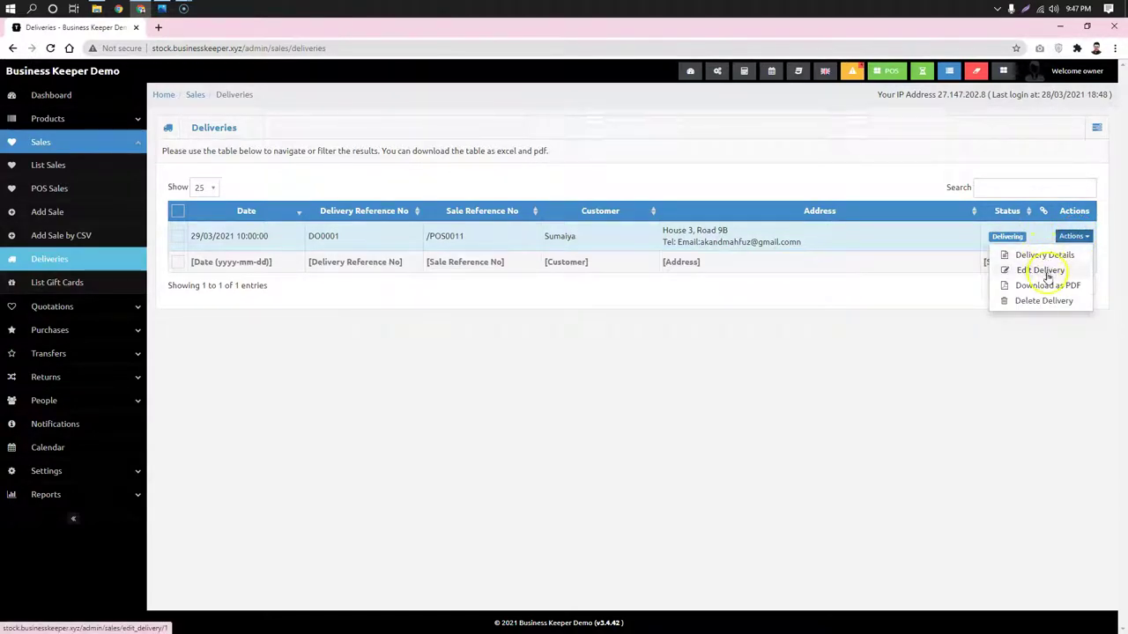
left_click(1041, 270)
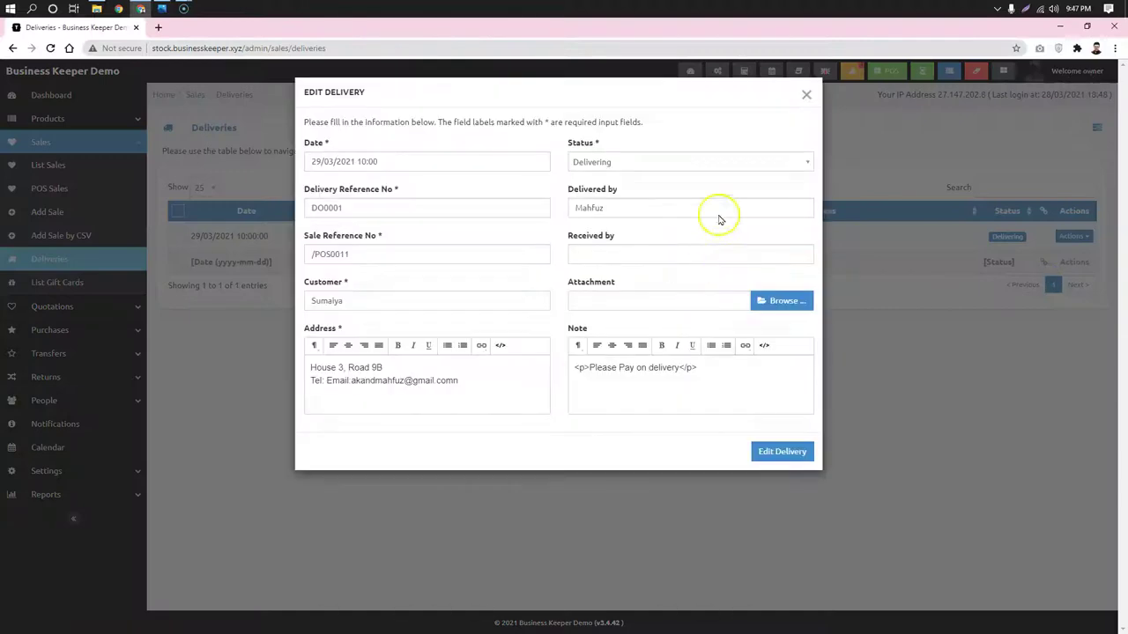
left_click(654, 164)
left_click(629, 213)
Enter the recipient's name, attach Screenshot_2.jpg, and save the delivery changes
left_click(652, 253)
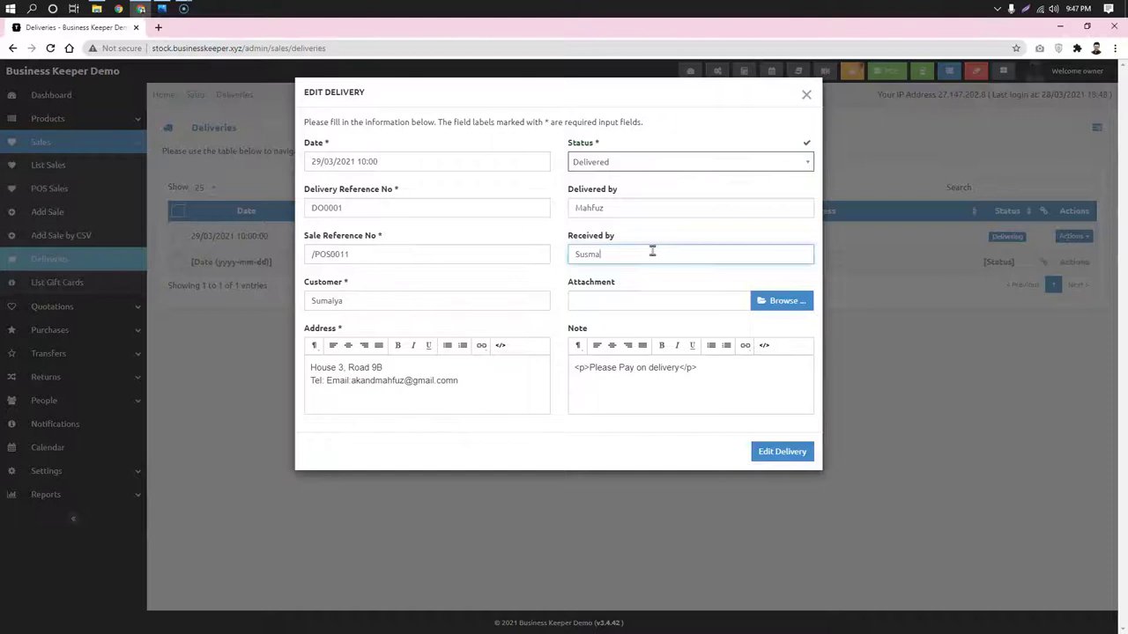
left_click(712, 222)
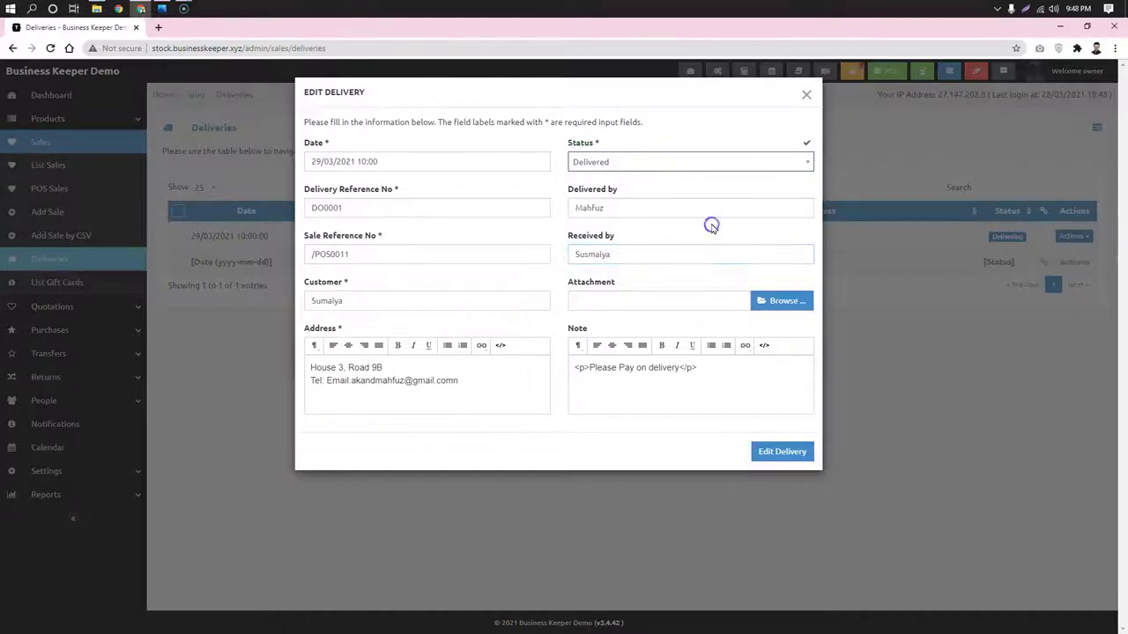
left_click(763, 300)
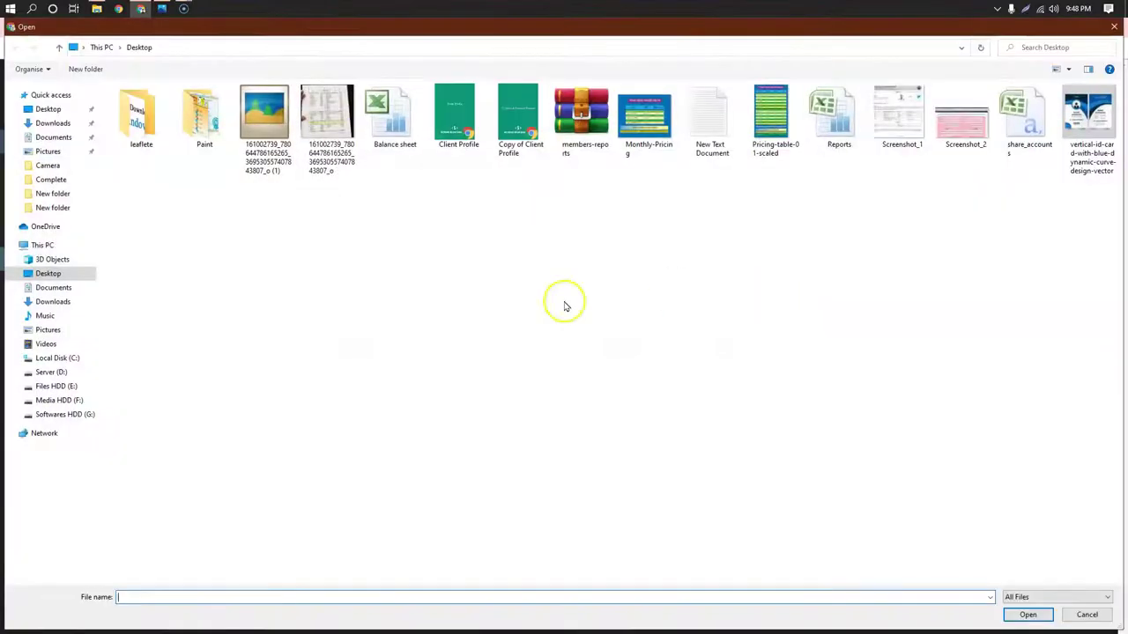
double_click(974, 131)
left_click(772, 454)
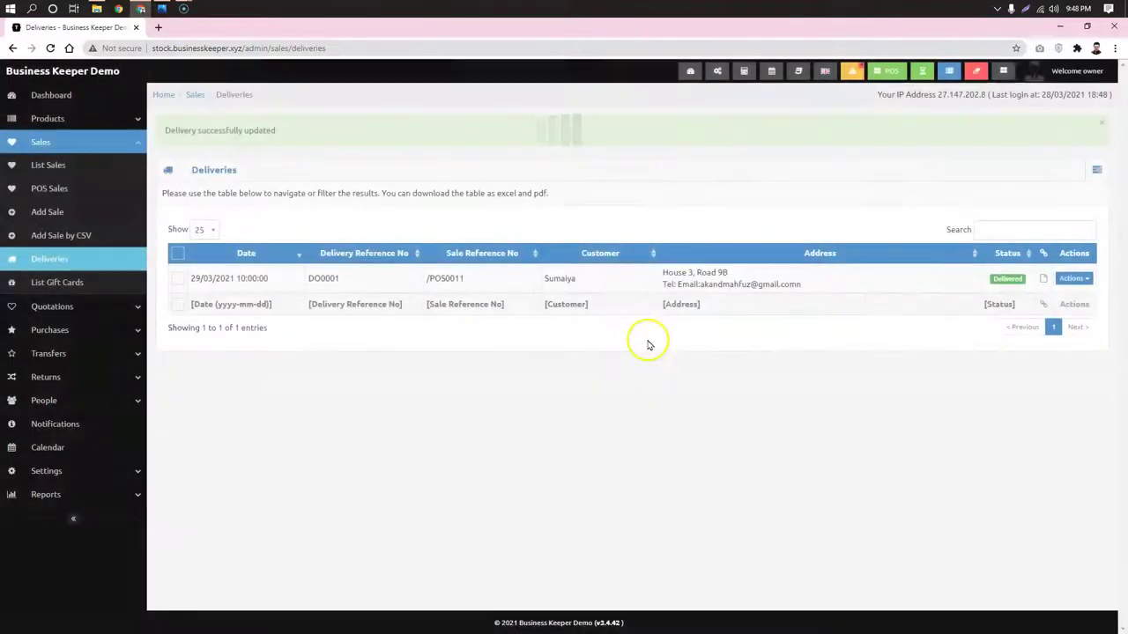
left_click(934, 306)
Download DO0001's attached JPG to Downloads, view it, then close the viewer
left_click(894, 356)
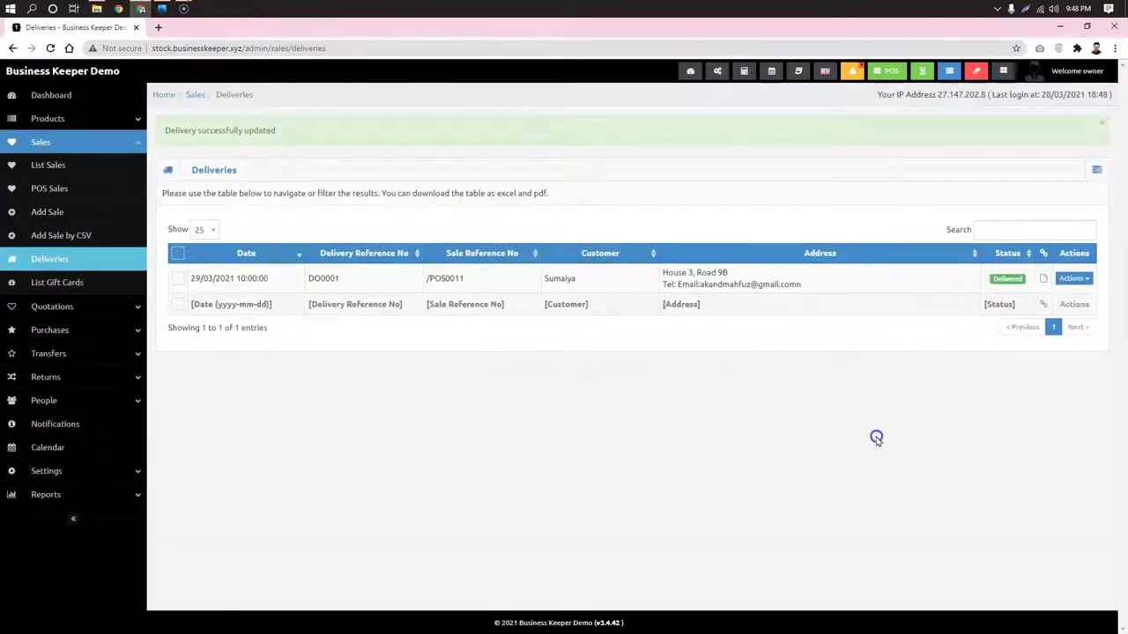
left_click(1043, 278)
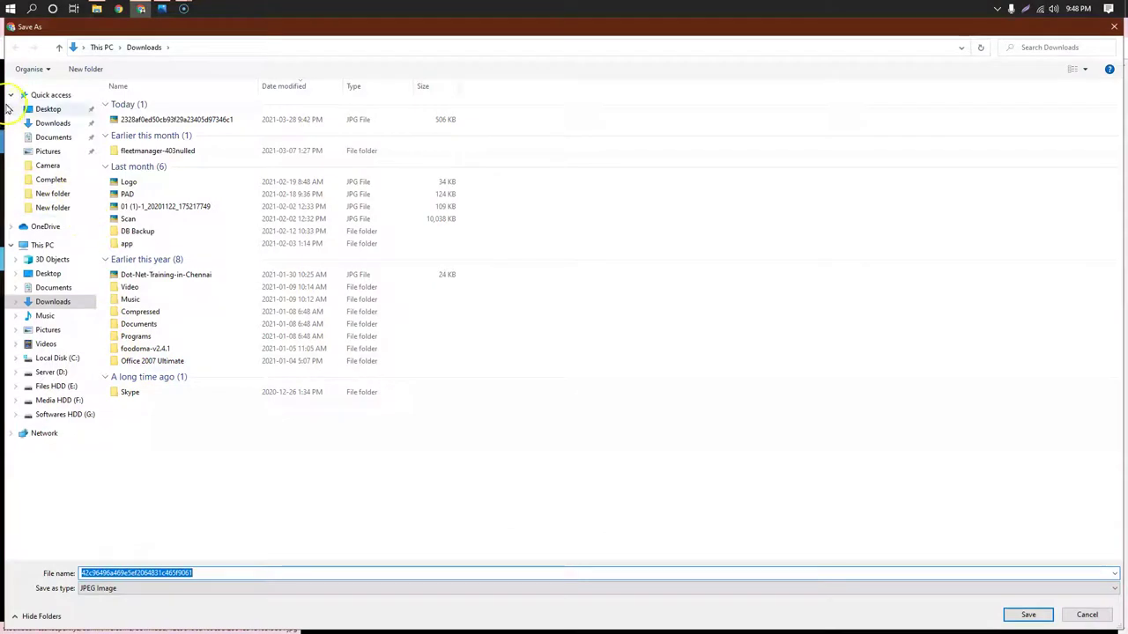
left_click(53, 122)
left_click(1031, 617)
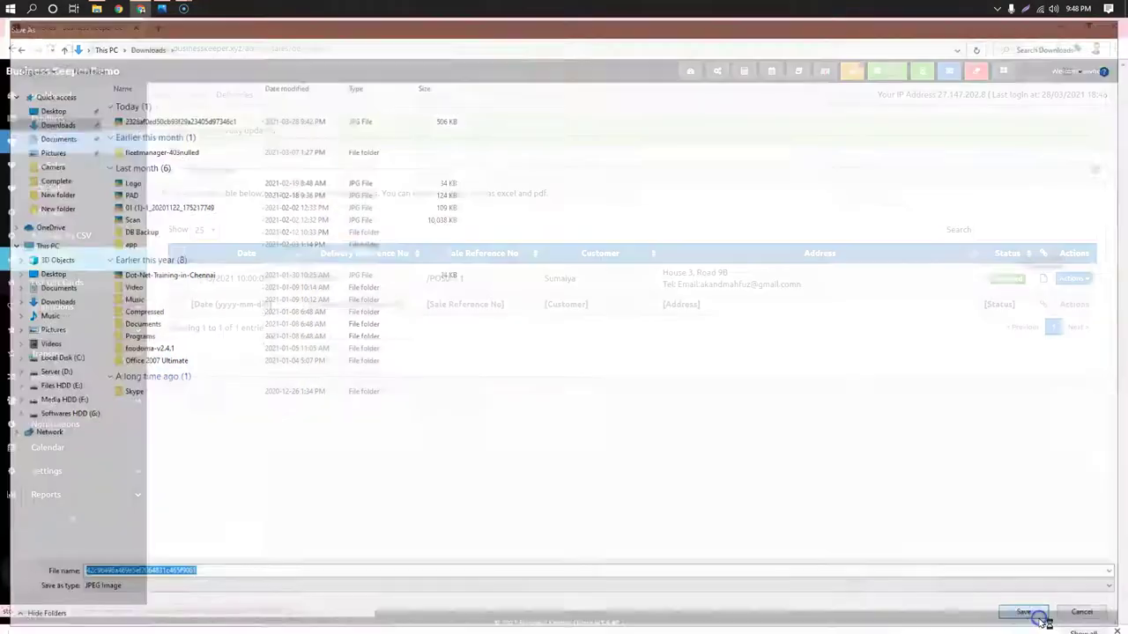
left_click(29, 614)
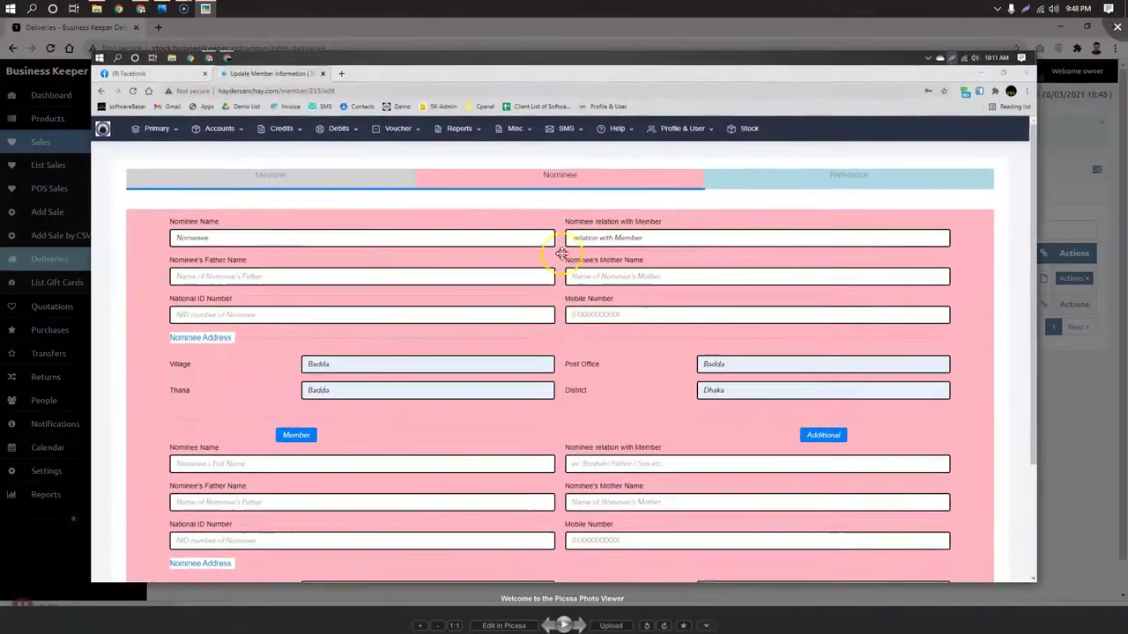
left_click(1117, 27)
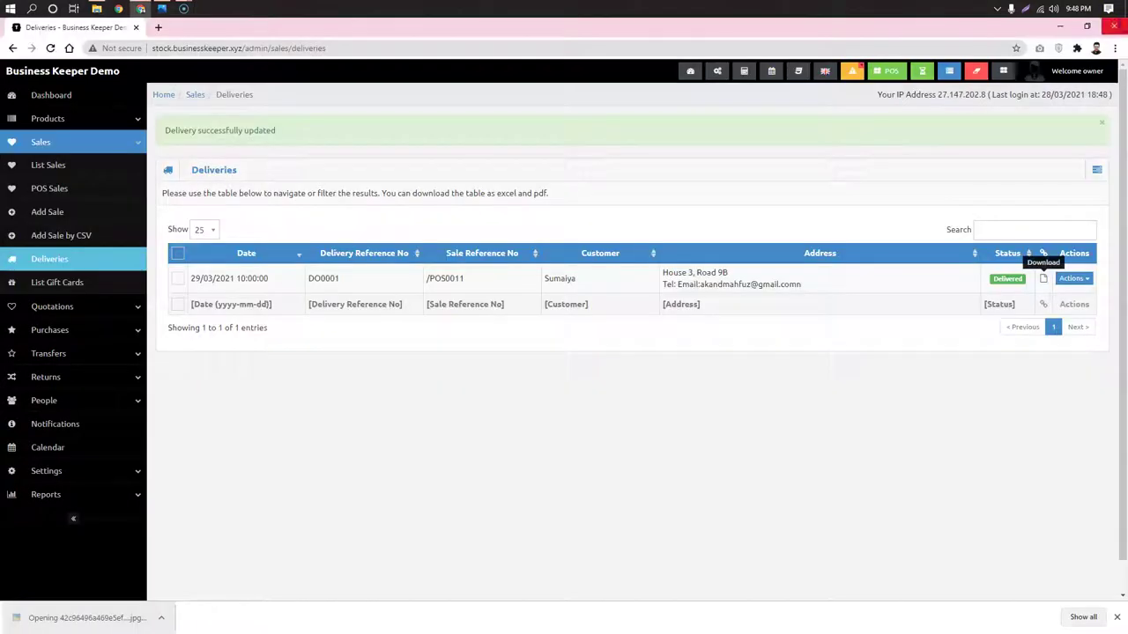
left_click(1066, 280)
left_click(1073, 280)
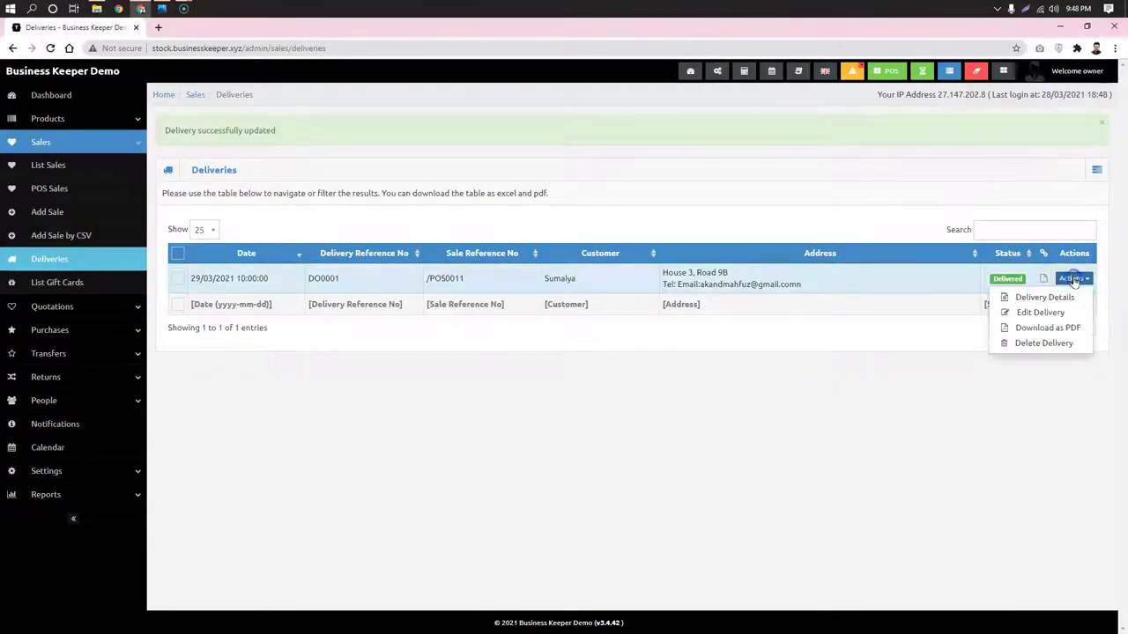
left_click(655, 369)
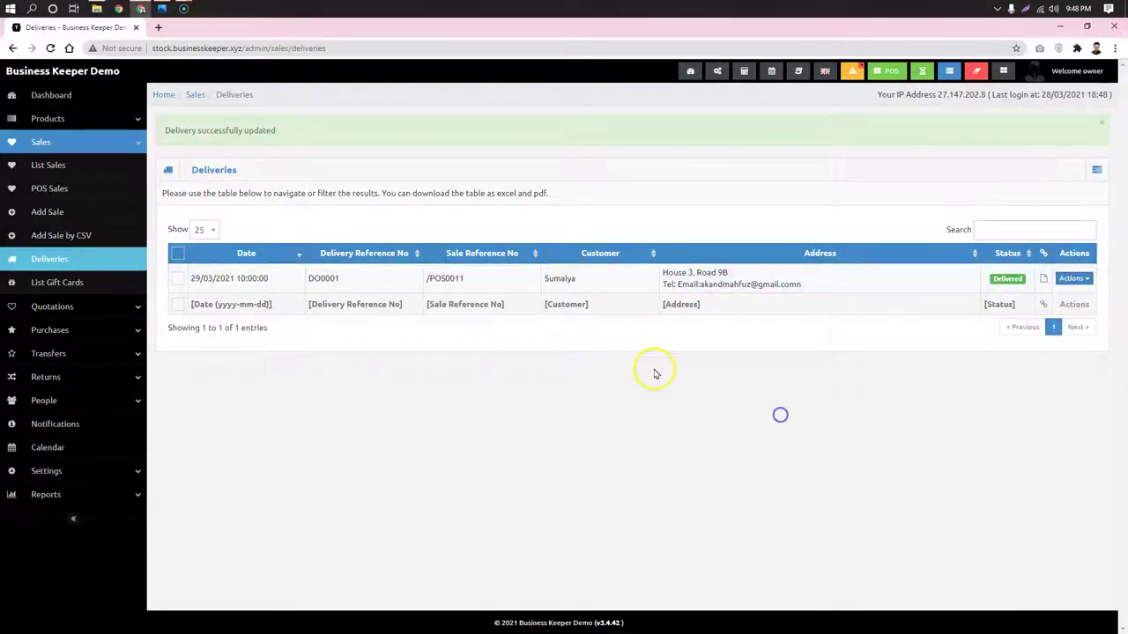
Pay the remaining 1,000 on /POS0011 in cash, then open its packing list
left_click(50, 187)
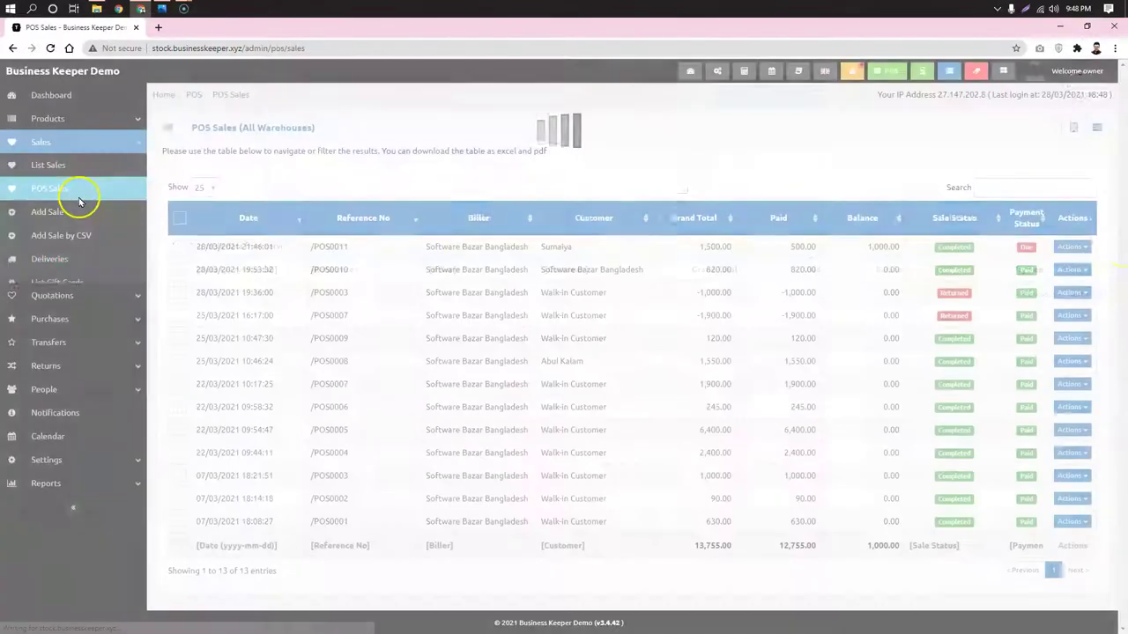
left_click(1073, 247)
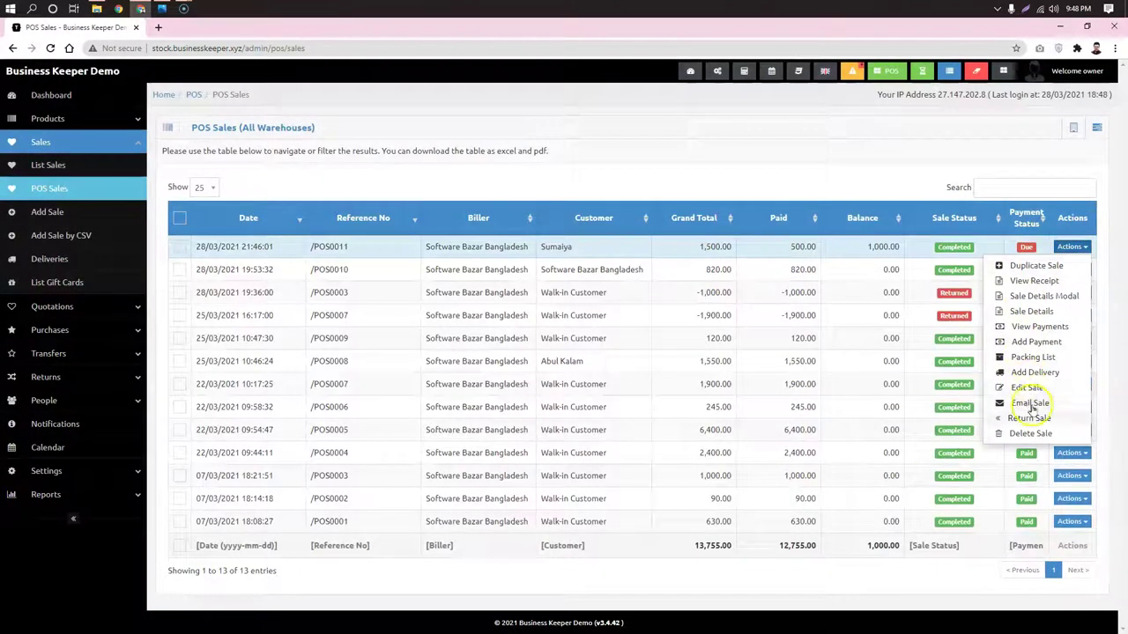
left_click(1031, 344)
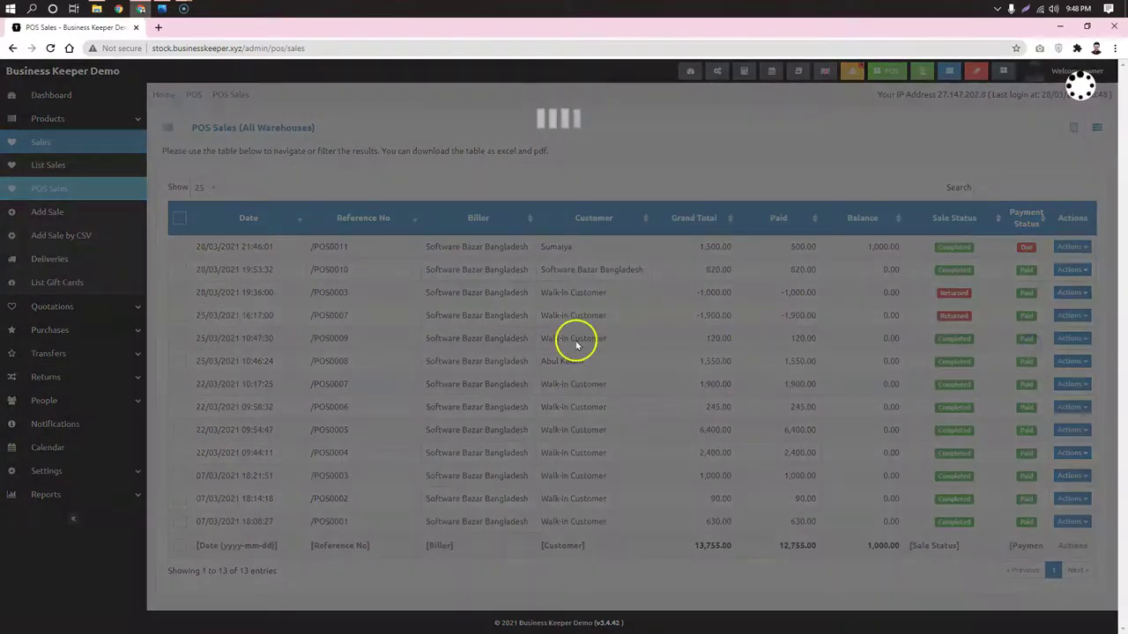
left_click(705, 442)
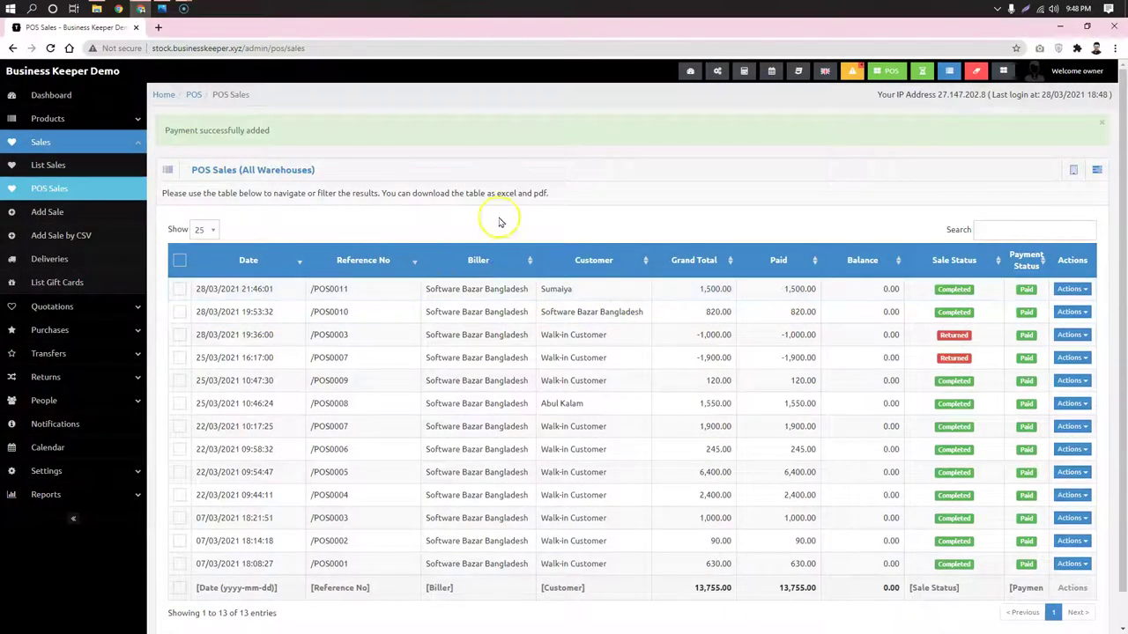
left_click(1081, 290)
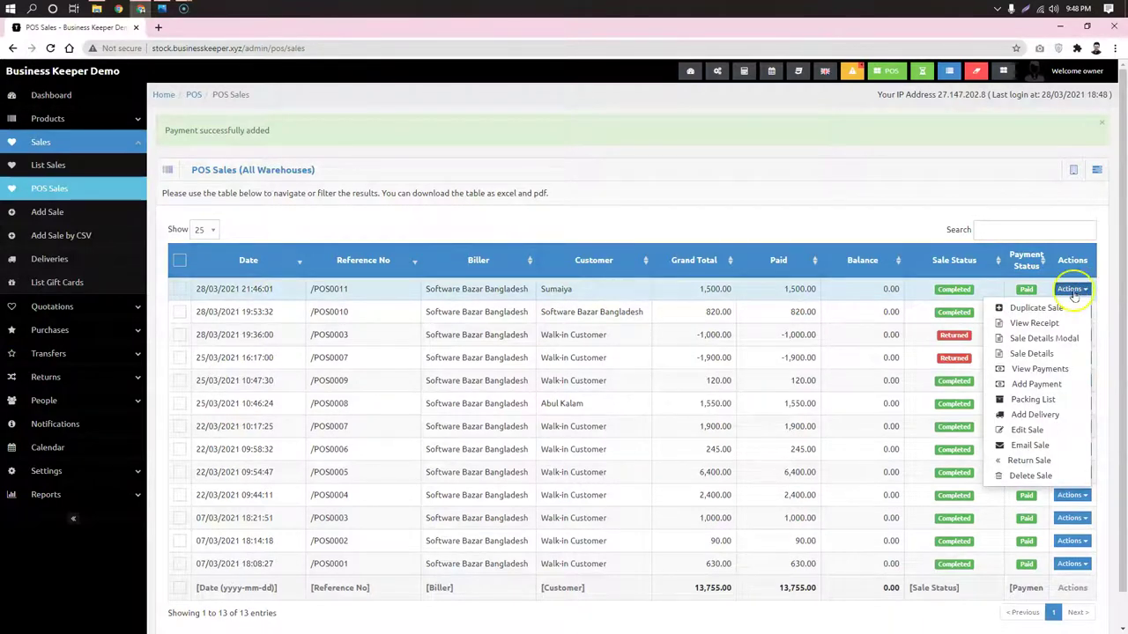
left_click(1048, 401)
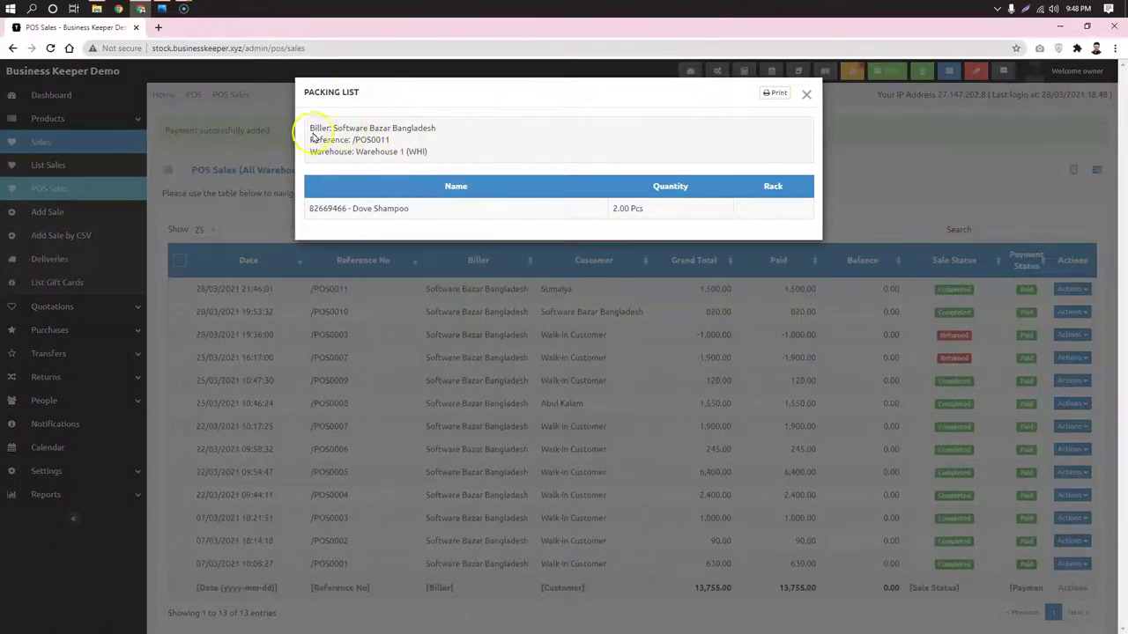
Review the /POS0011 packing list's biller, warehouse and Dove Shampoo line, then close it
left_click_drag(313, 128, 464, 129)
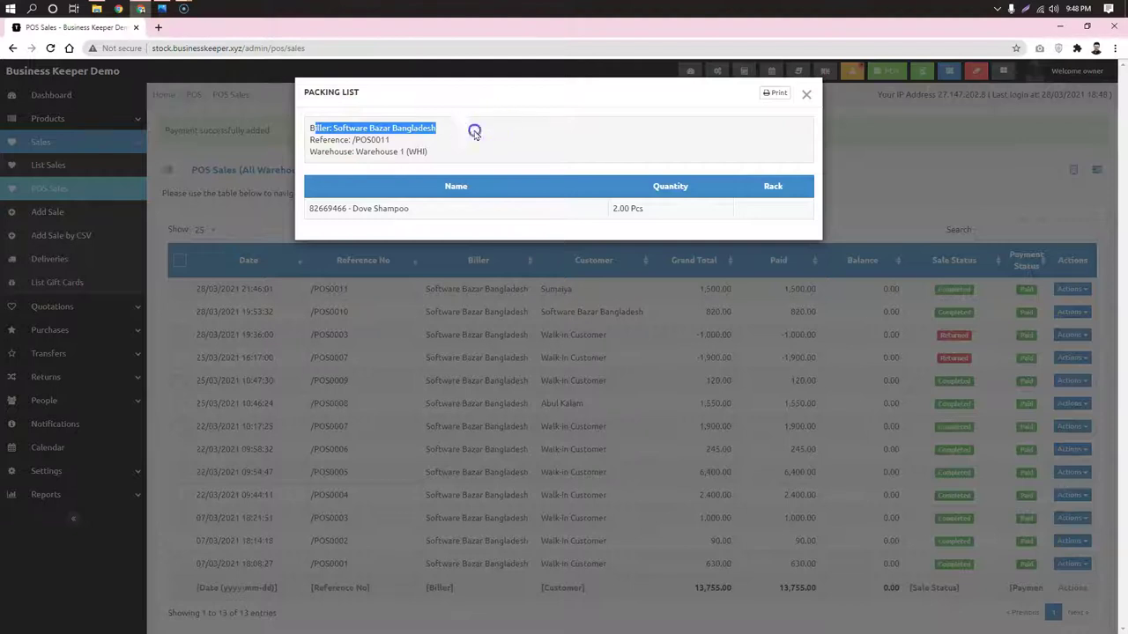
left_click_drag(321, 152, 488, 156)
left_click(498, 156)
left_click_drag(323, 209, 309, 209)
left_click_drag(432, 215, 344, 211)
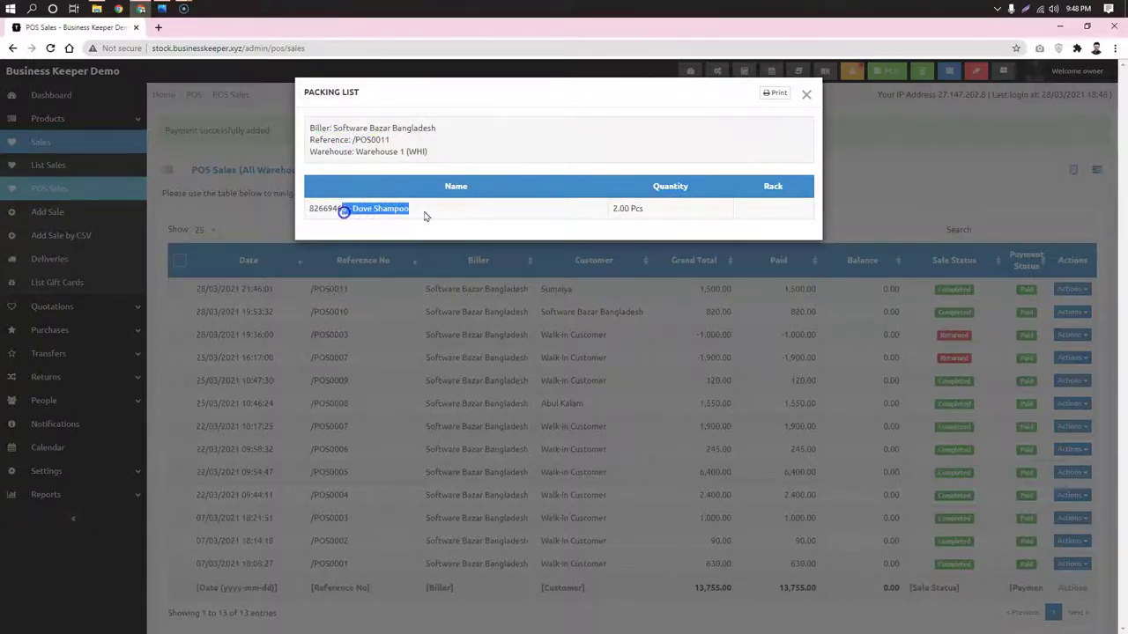
left_click(806, 94)
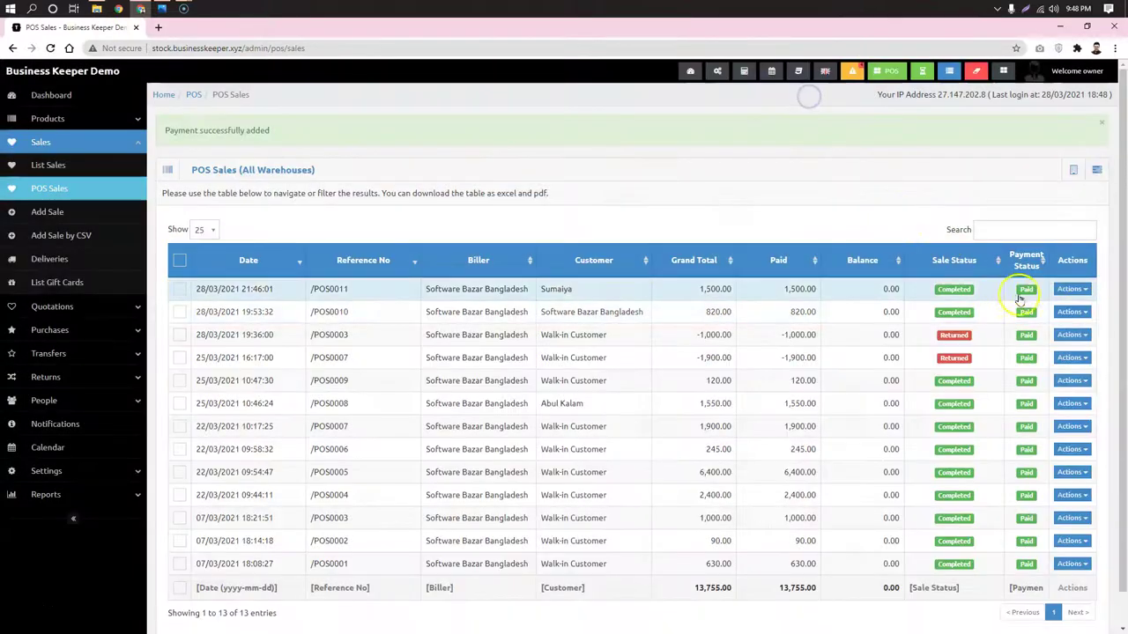
View and close the /POS0006 packing list (10.00 Pcs Energy Family)
left_click(1071, 449)
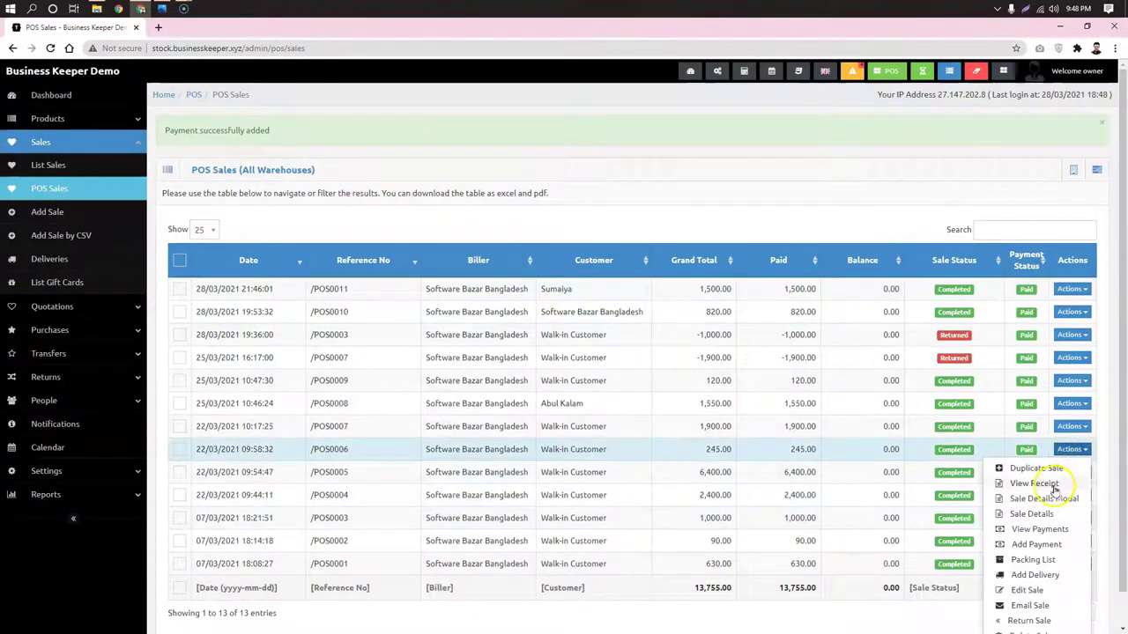
left_click(1034, 561)
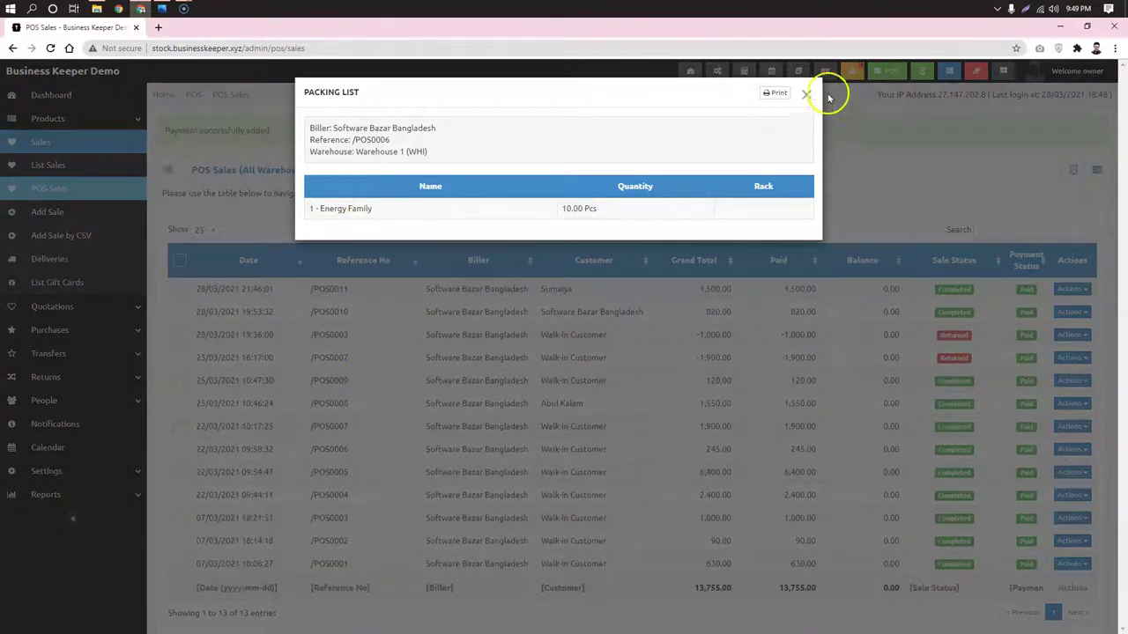
left_click(807, 94)
scroll(831, 234, "down", 2)
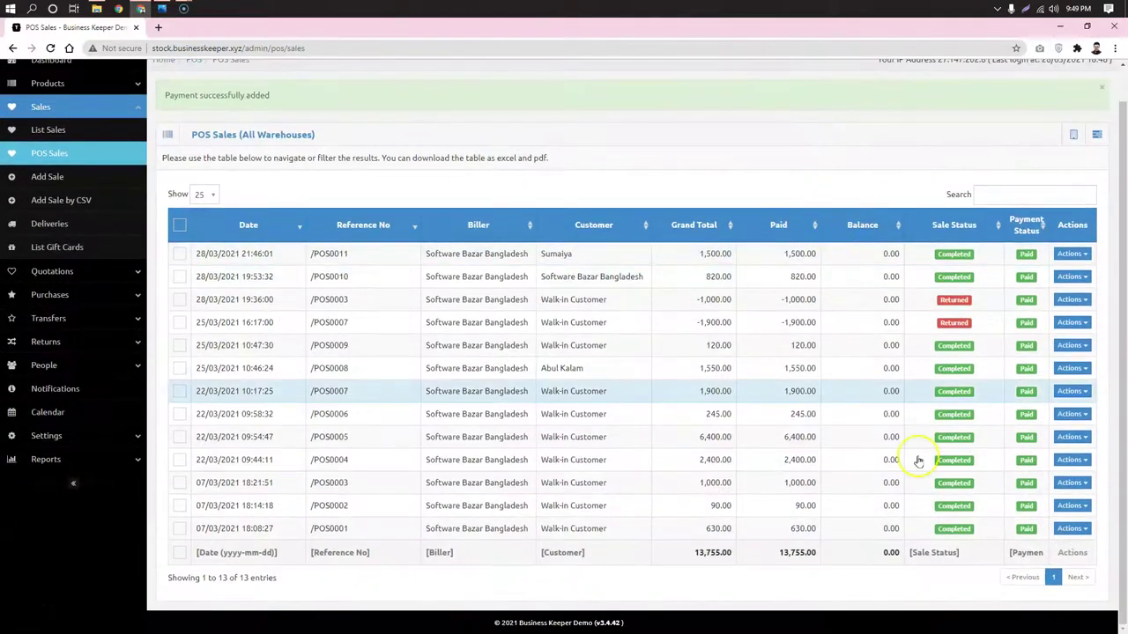
View /POS0011's receipt with both cash payments (500.00 and 1,000.00), then return to POS
left_click(1076, 254)
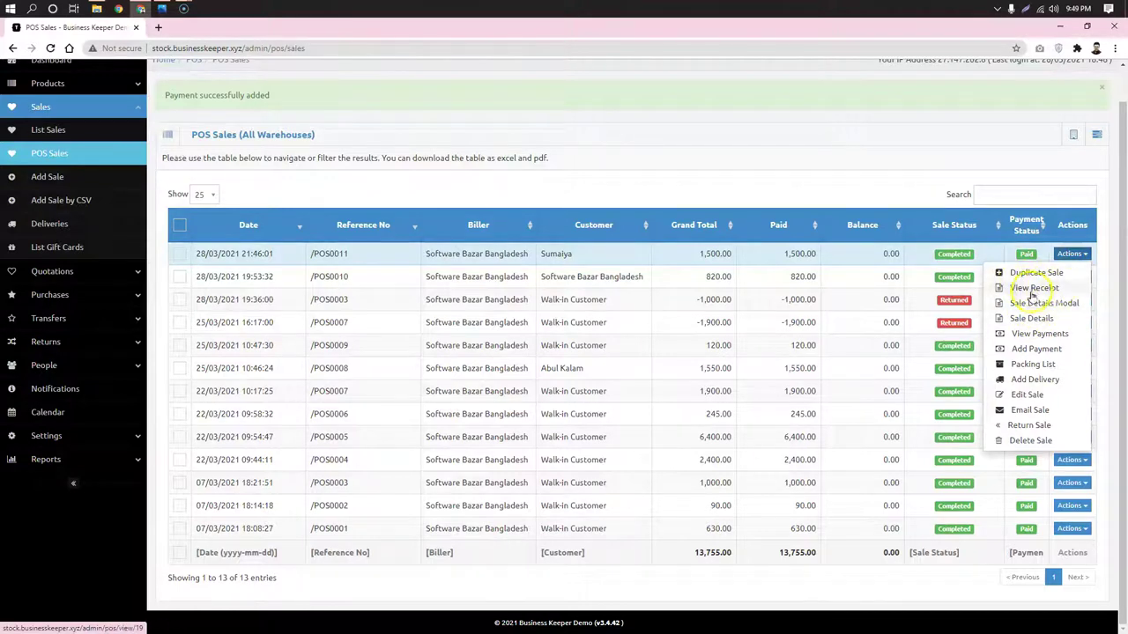
left_click(1035, 289)
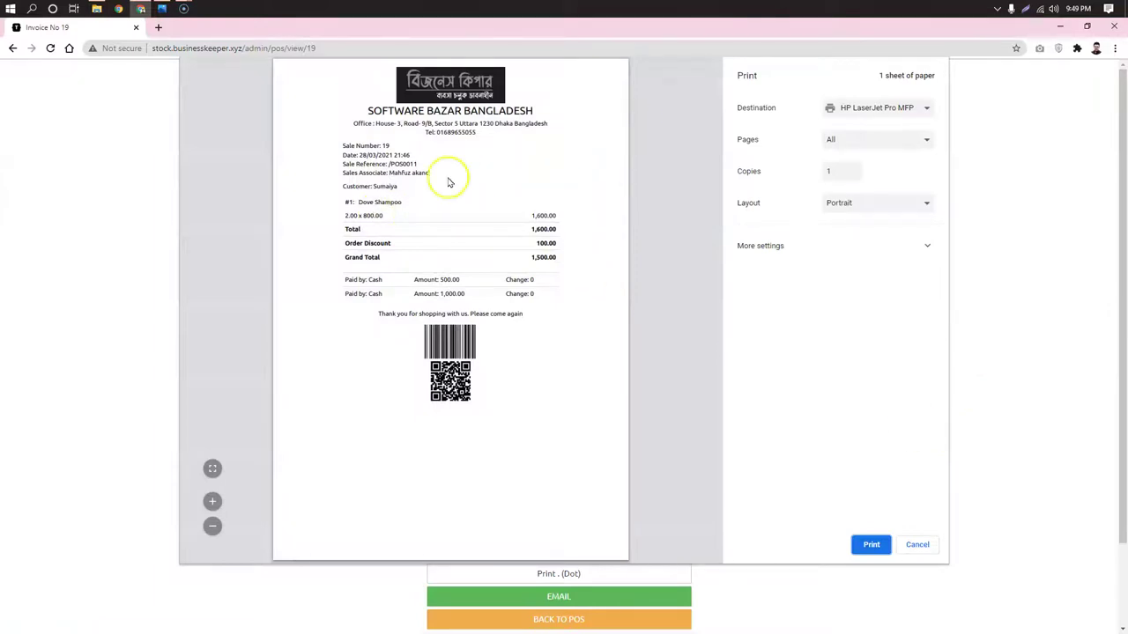
left_click(916, 546)
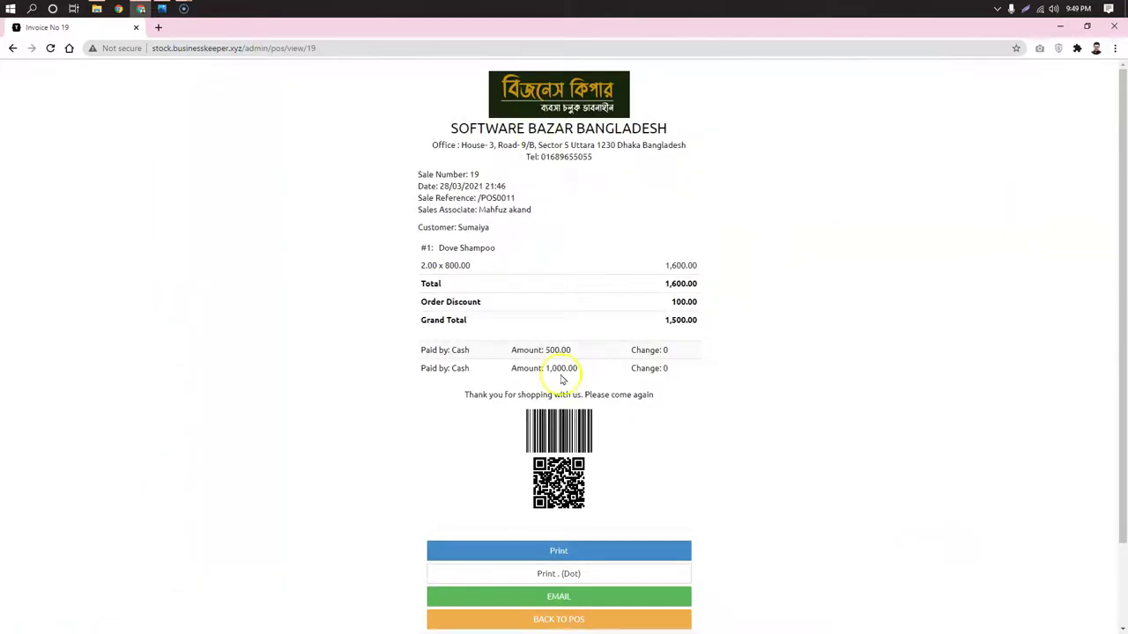
left_click(589, 621)
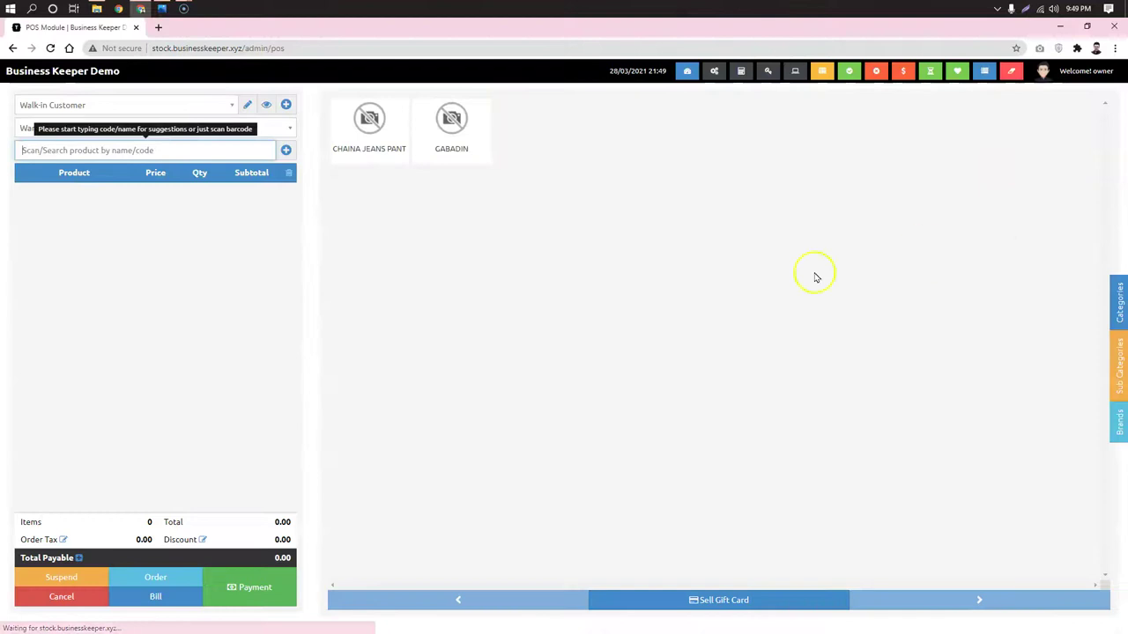
From the Dashboard, browse the Reports and Purchases menus, then open the Deliveries list
left_click(37, 73)
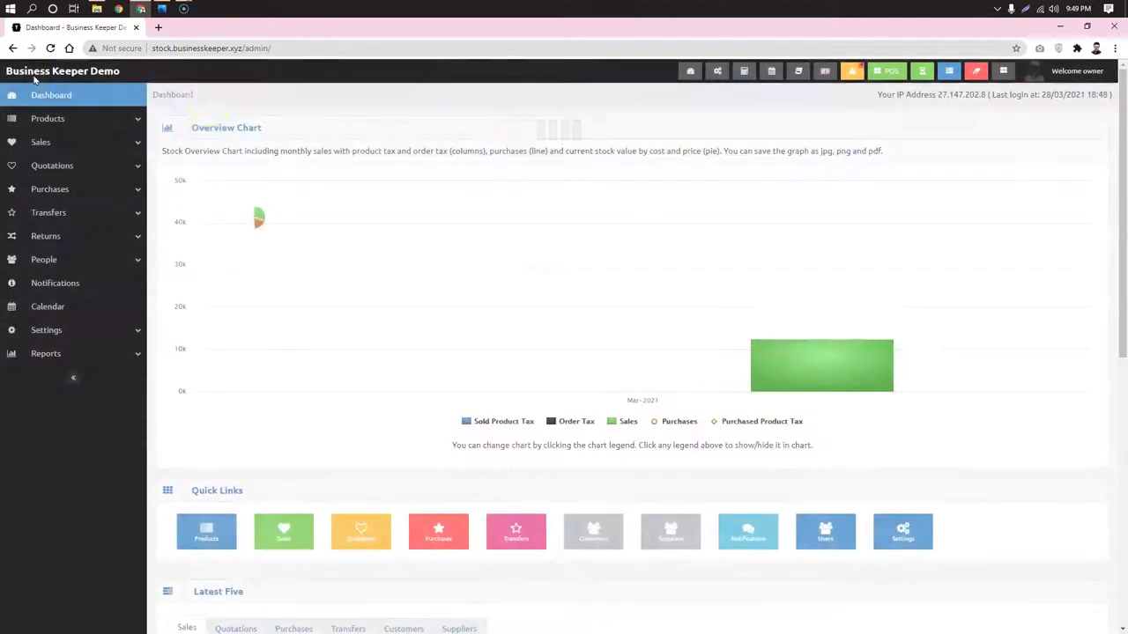
left_click(109, 354)
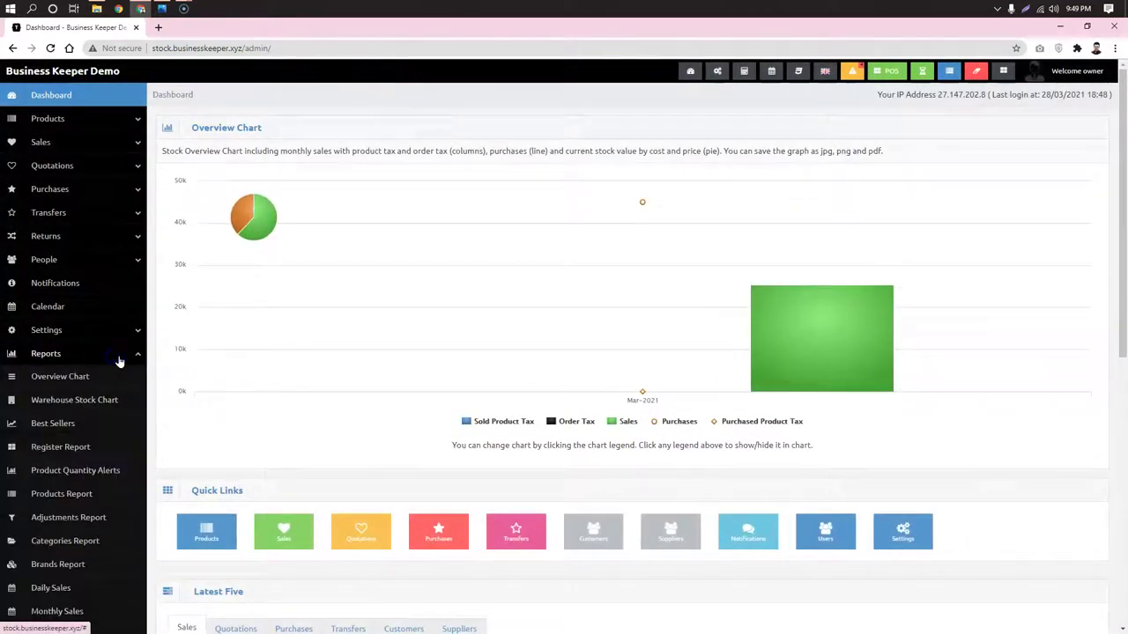
scroll(115, 361, "down", 3)
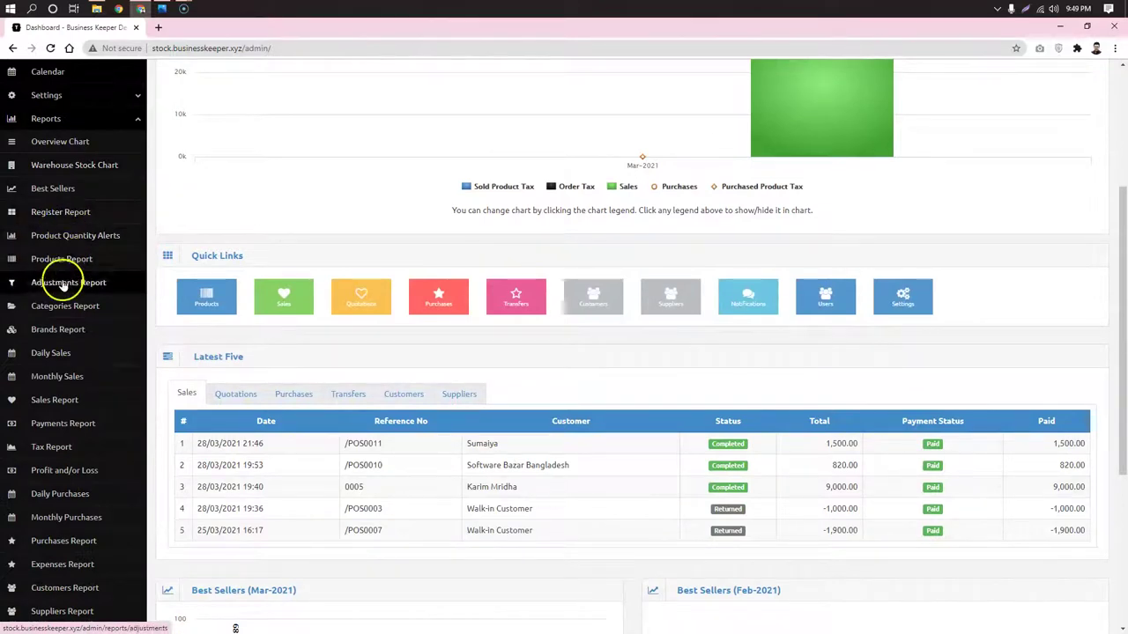
scroll(70, 357, "down", 1)
scroll(70, 356, "down", 2)
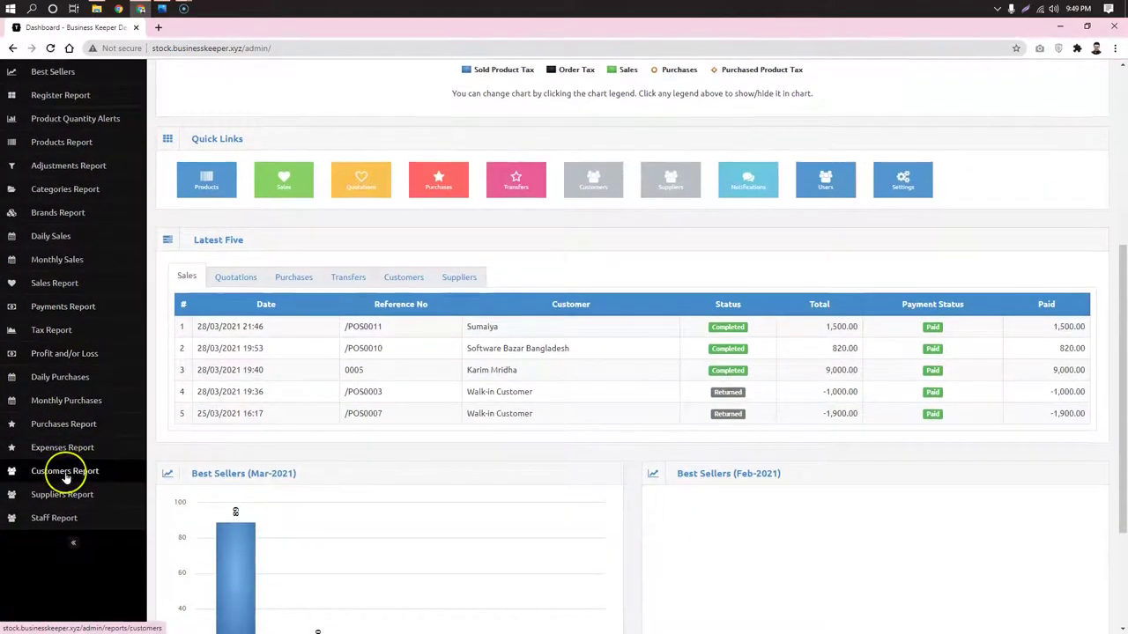
scroll(68, 468, "up", 1)
scroll(66, 479, "up", 2)
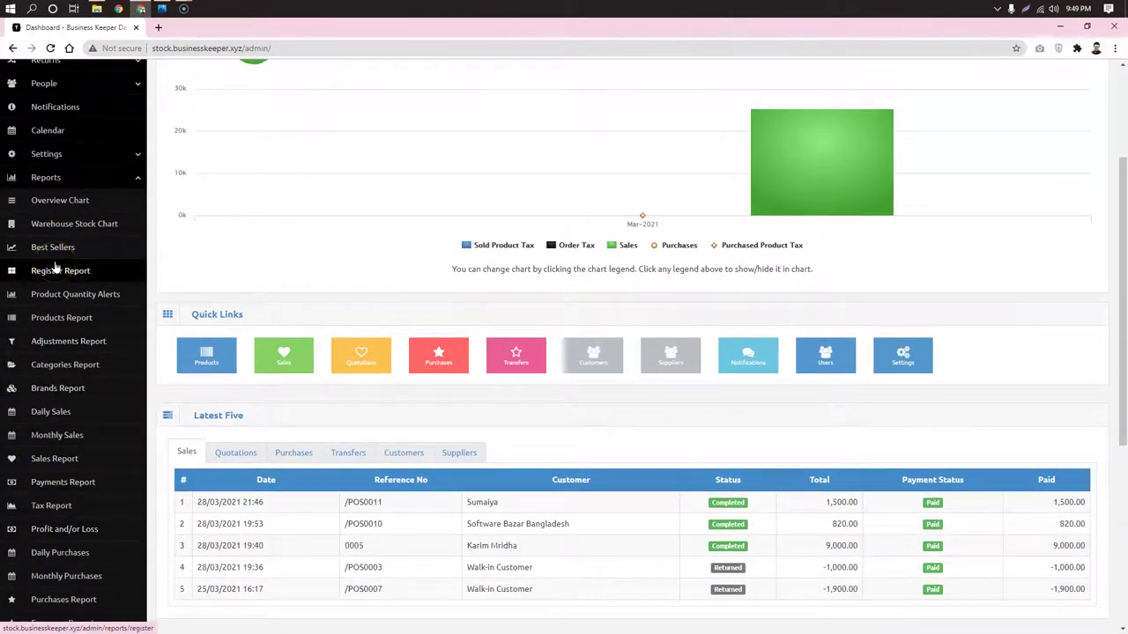
scroll(55, 267, "up", 3)
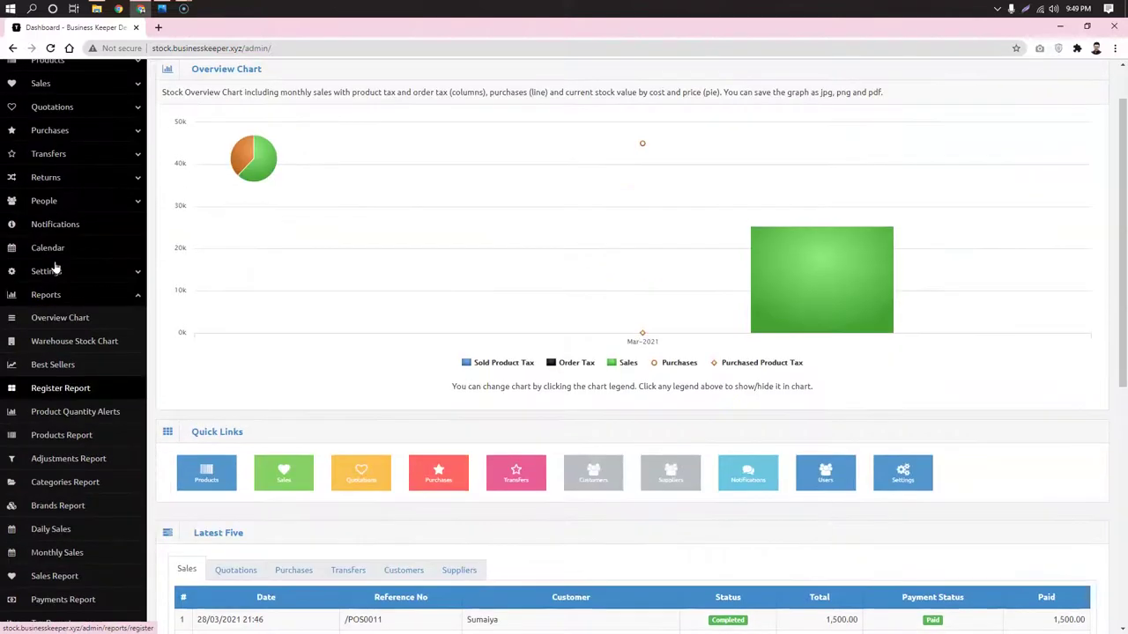
left_click(63, 132)
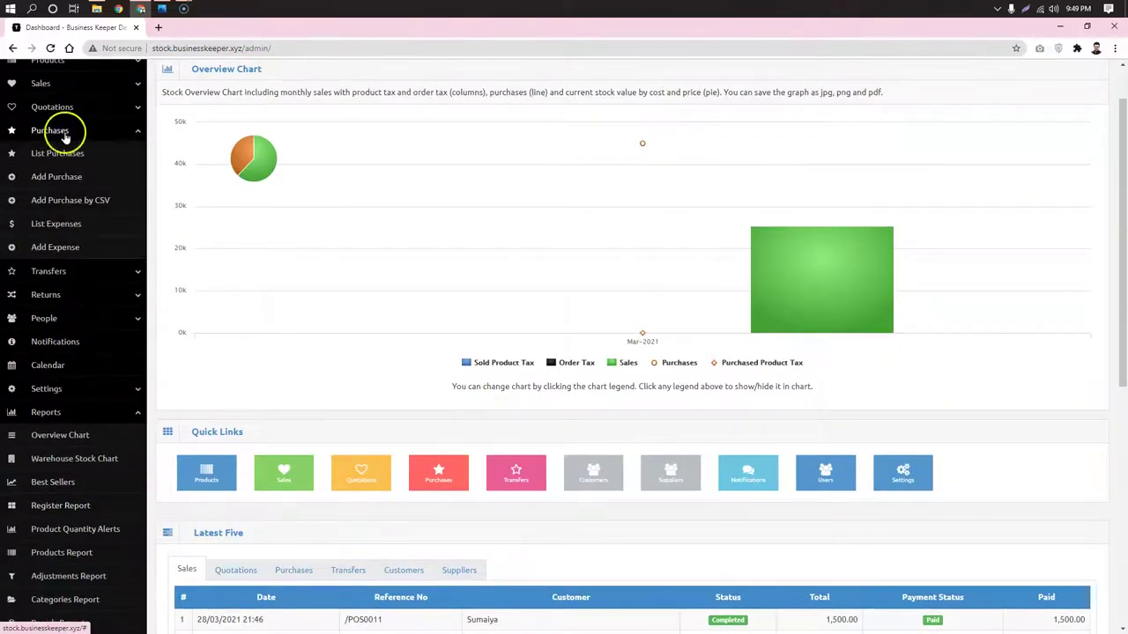
left_click(65, 86)
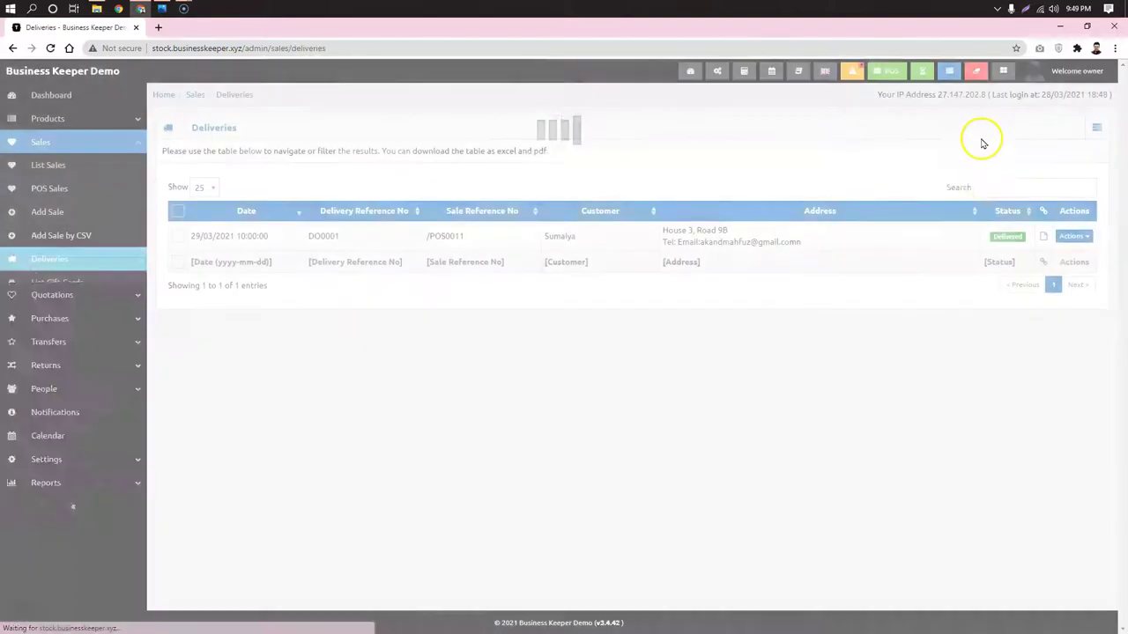
Export the deliveries list to Excel, saving deliveries_2021_03_28_21_49_51 in Downloads
left_click(1098, 129)
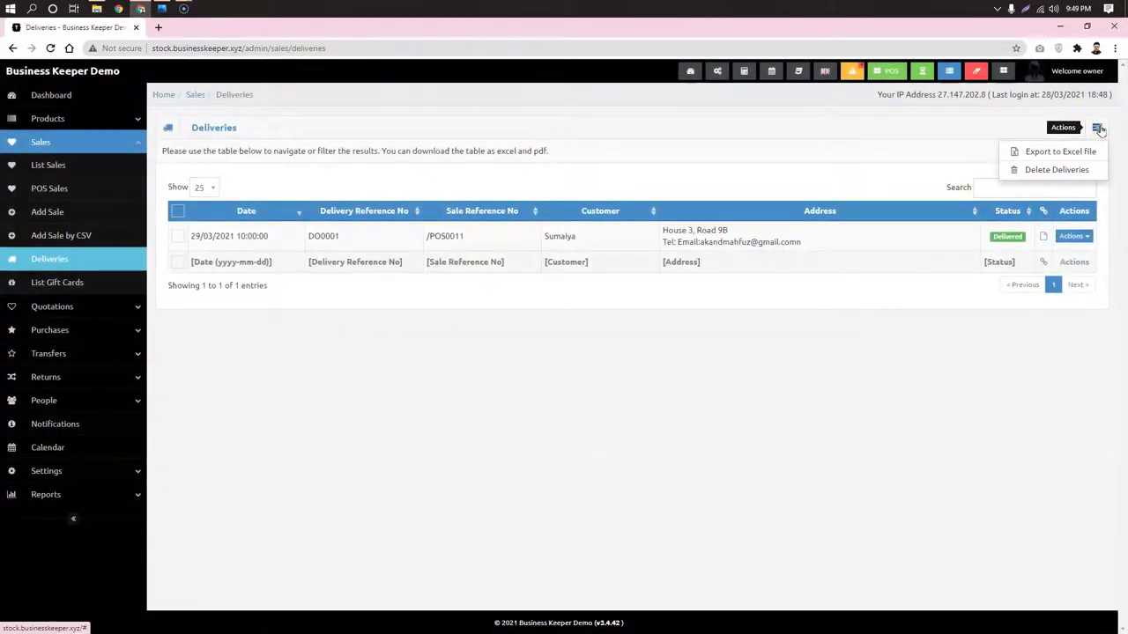
left_click(1058, 155)
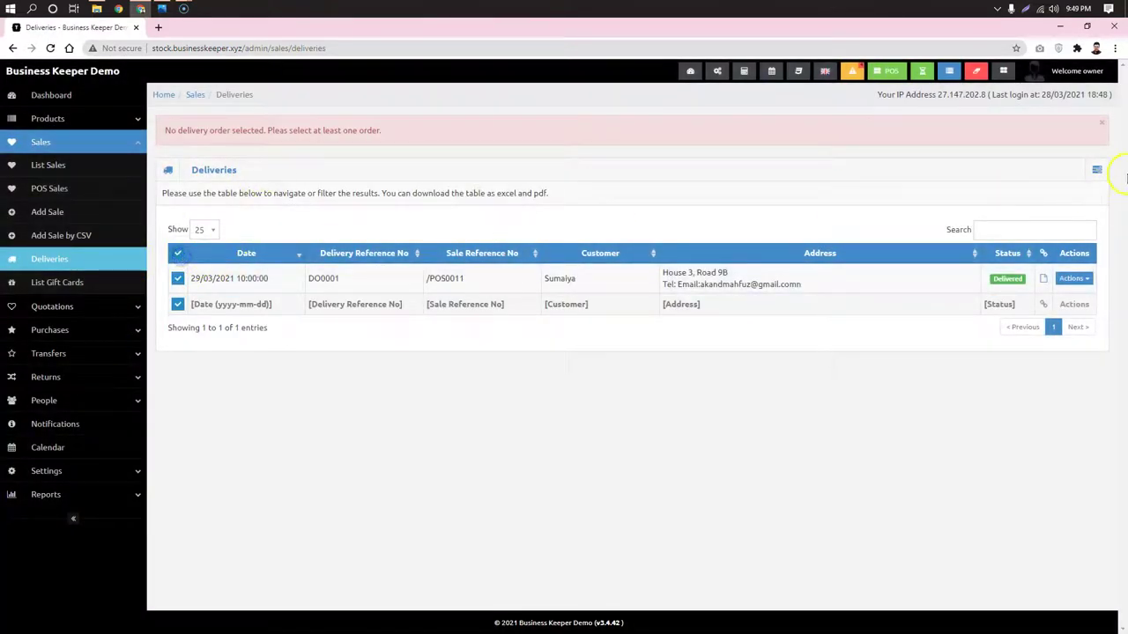
left_click(1097, 168)
left_click(1049, 190)
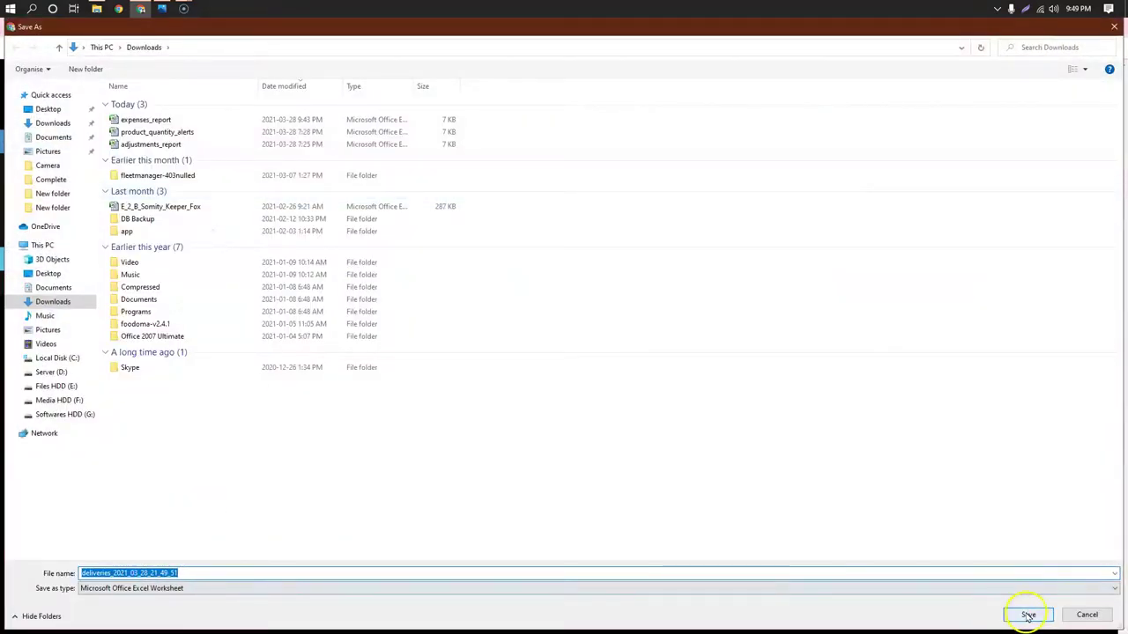
left_click(1027, 616)
Open the downloaded deliveries export in Microsoft Excel
left_click(30, 623)
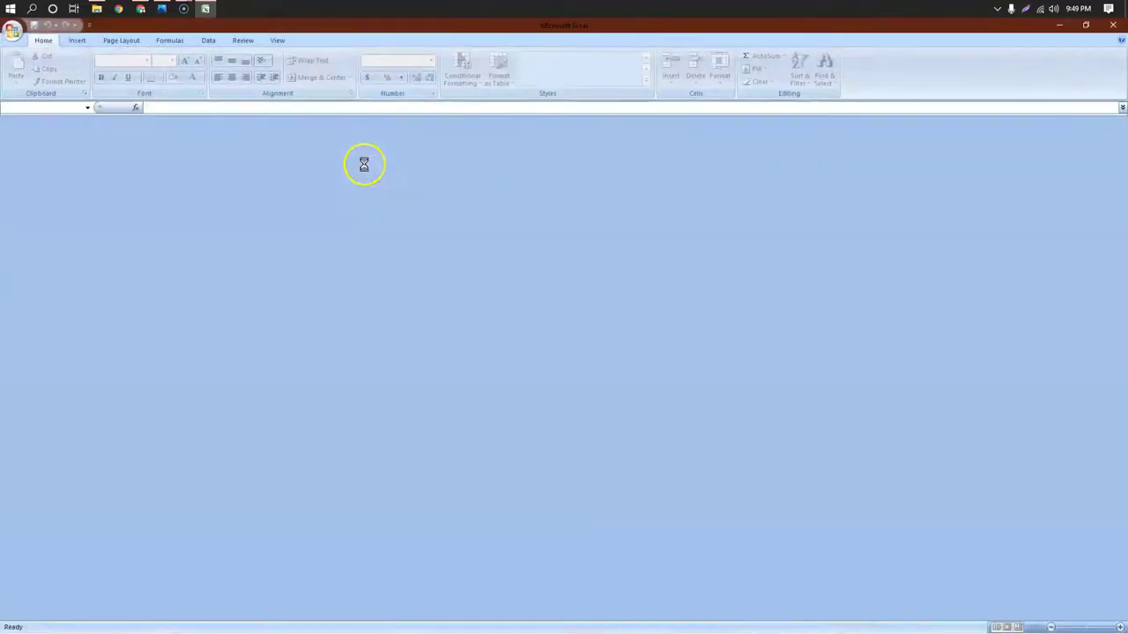